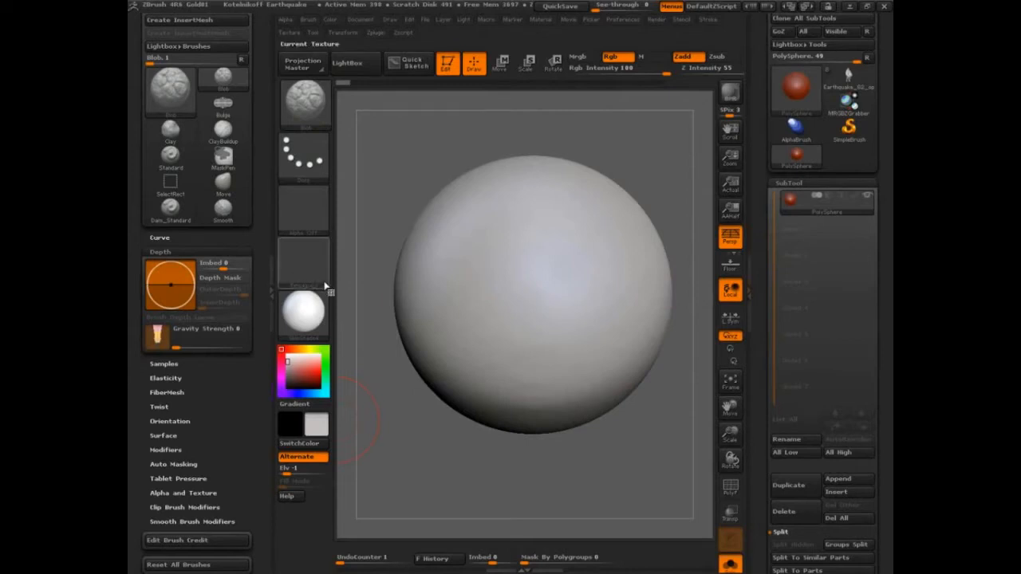
Select the Clay brush and sculpt an elongated diagonal band across the upper front of the sphere.
key("b")
key("c")
key("l")
mouse_move(470, 295)
left_mouse_down()
mouse_move(563, 262)
mouse_move(563, 247)
mouse_move(542, 240)
left_mouse_up()
left_click_drag(492, 263, 503, 245)
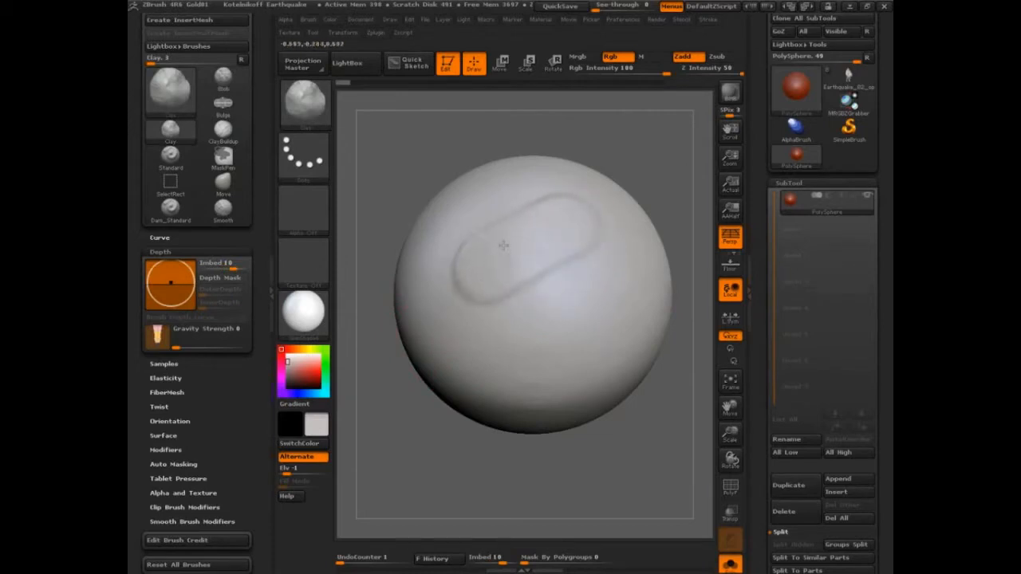
Set the Clay brush's Imbed to 41 and sculpt a second curved band just below the first.
left_click(239, 266)
mouse_move(601, 306)
left_mouse_down()
mouse_move(519, 353)
mouse_move(510, 348)
left_mouse_up()
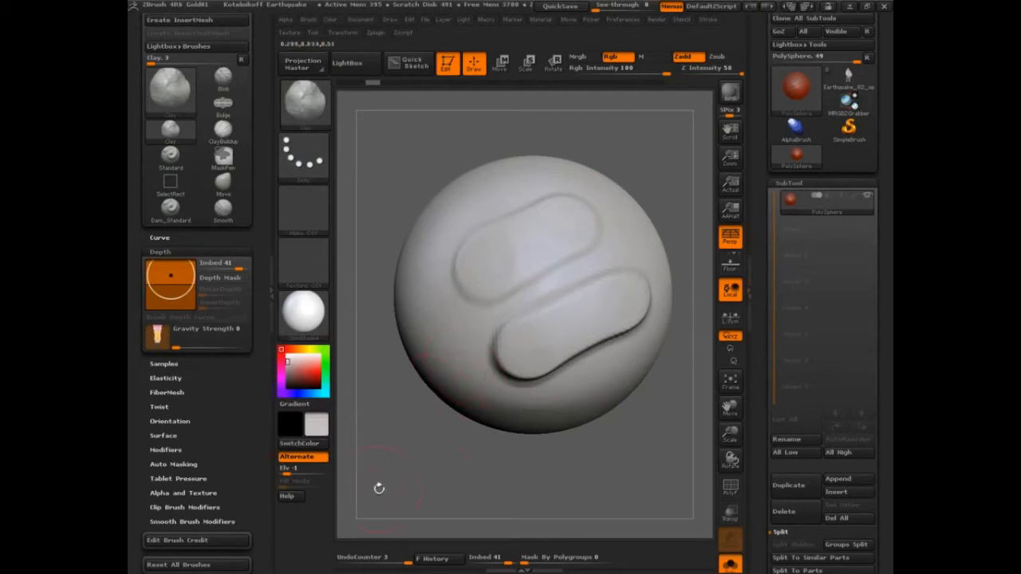
mouse_move(379, 488)
left_mouse_down()
mouse_move(510, 454)
mouse_move(620, 410)
left_mouse_up()
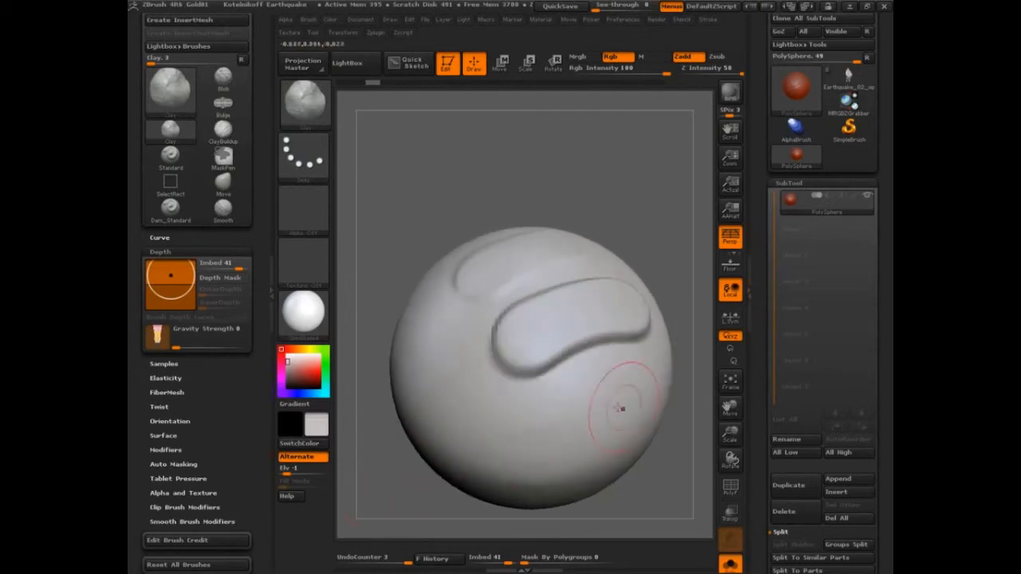
left_click_drag(406, 481, 409, 381, "alt")
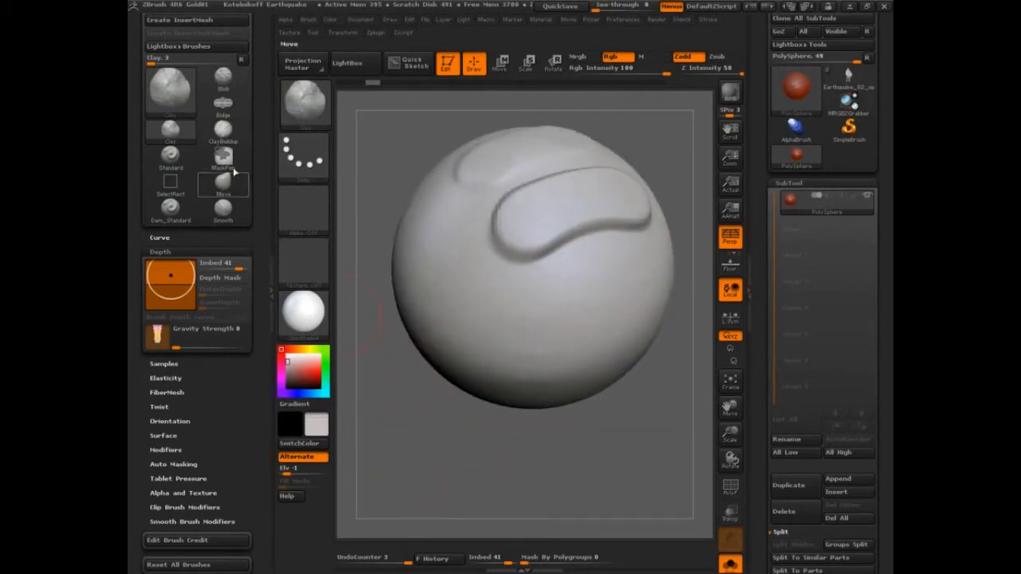
Select the Blob brush, try a stroke with a changed Imbed below the clay bands, and undo it.
left_click(231, 81)
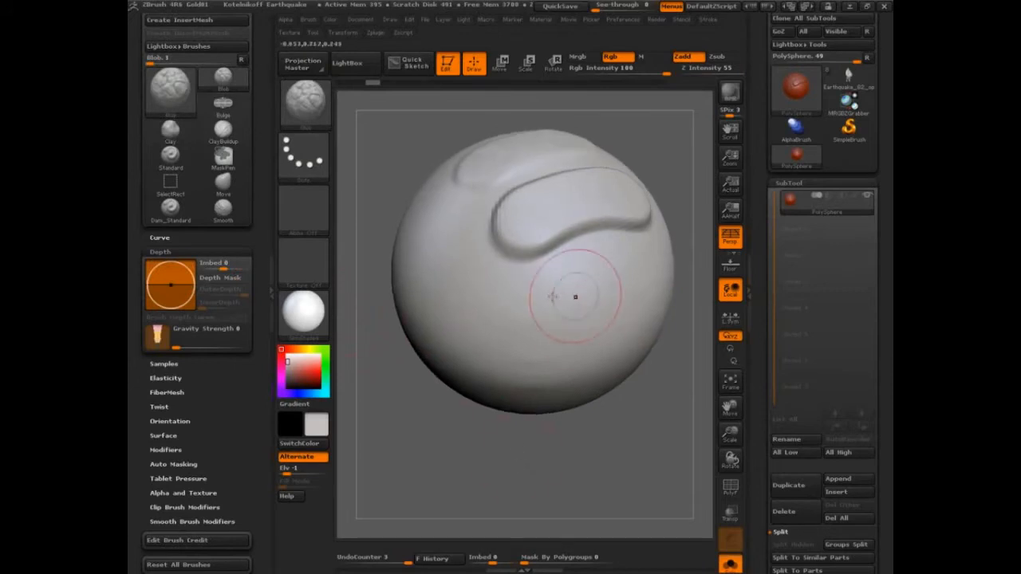
left_click_drag(225, 266, 237, 265)
mouse_move(587, 305)
left_mouse_down()
mouse_move(511, 323)
mouse_move(699, 295)
mouse_move(666, 307)
left_mouse_up()
key("ctrl+shift+d")
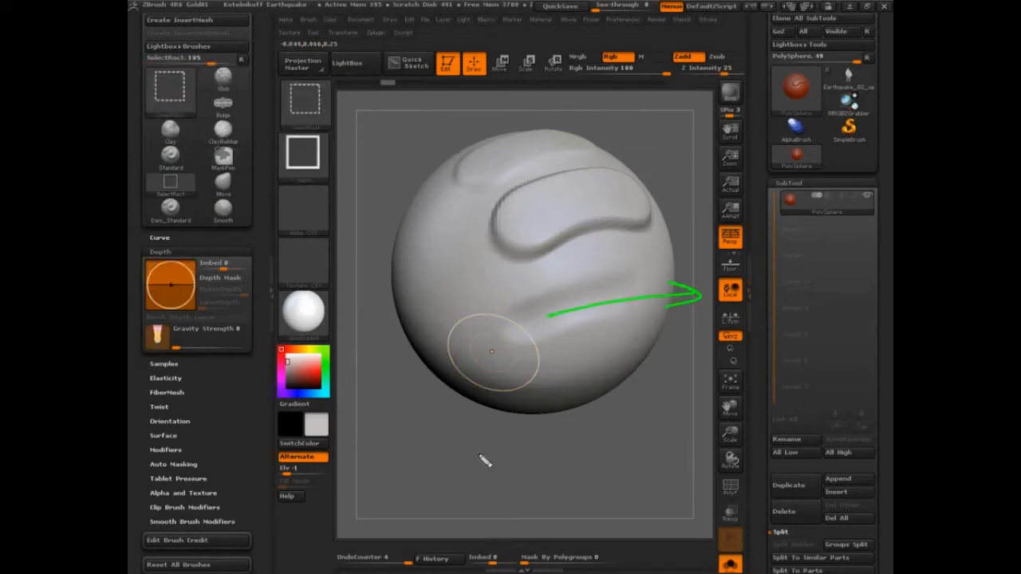
key("ctrl+z")
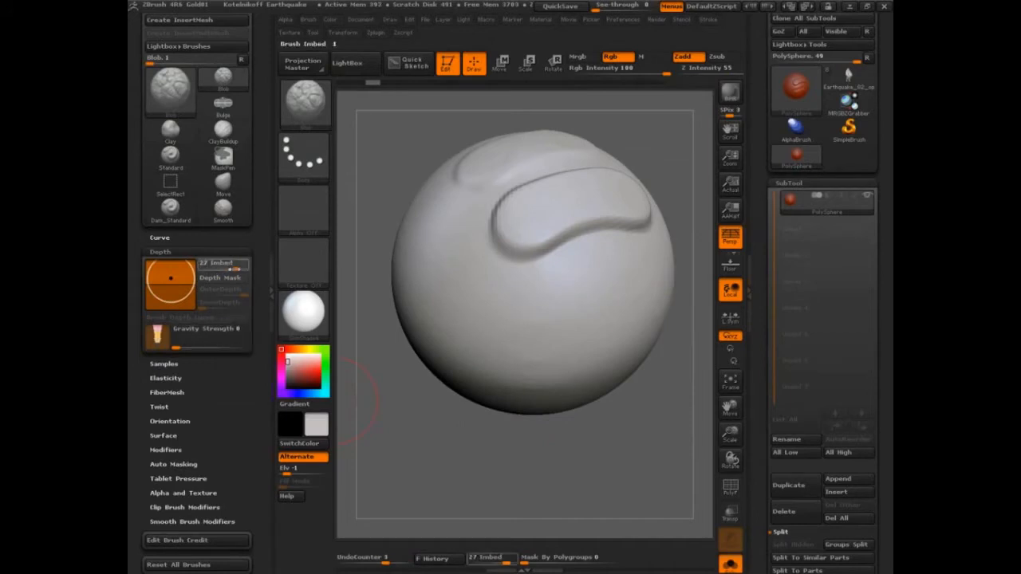
Set the Blob brush's Imbed to -31 and carve a recess below the second clay band.
left_click_drag(234, 269, 216, 270)
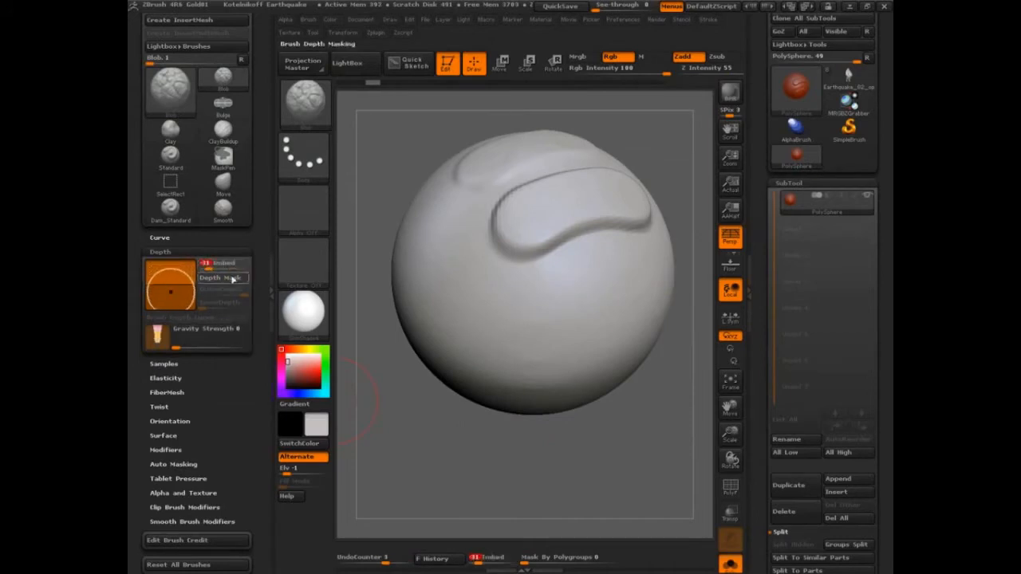
mouse_move(630, 288)
left_mouse_down()
mouse_move(556, 303)
mouse_move(528, 329)
left_mouse_up()
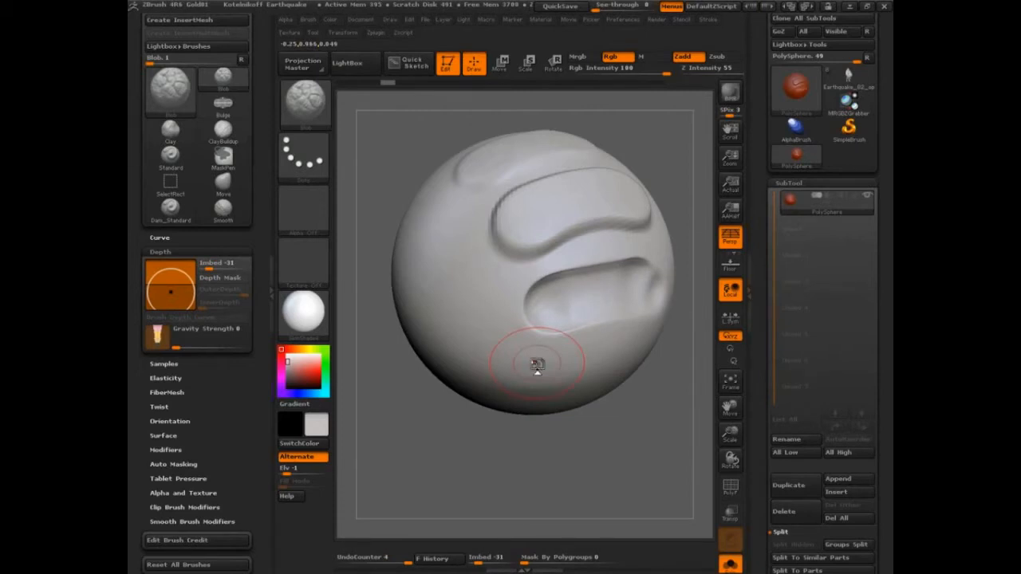
key("ctrl+shift")
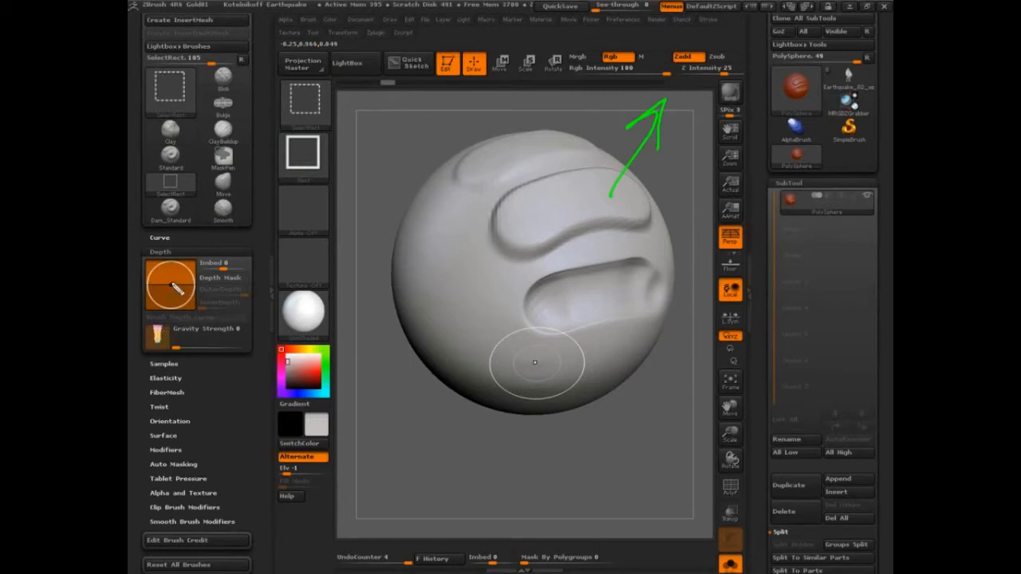
mouse_move(150, 278)
left_mouse_down()
mouse_move(164, 306)
mouse_move(154, 285)
mouse_move(197, 276)
mouse_move(202, 313)
left_mouse_up()
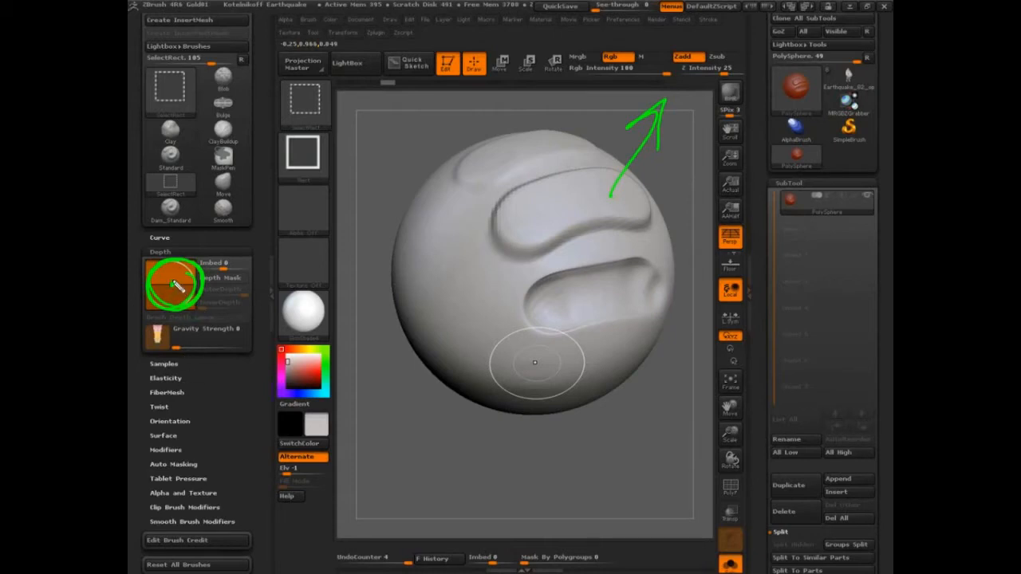
mouse_move(173, 266)
left_mouse_down()
mouse_move(176, 204)
mouse_move(190, 223)
left_mouse_up()
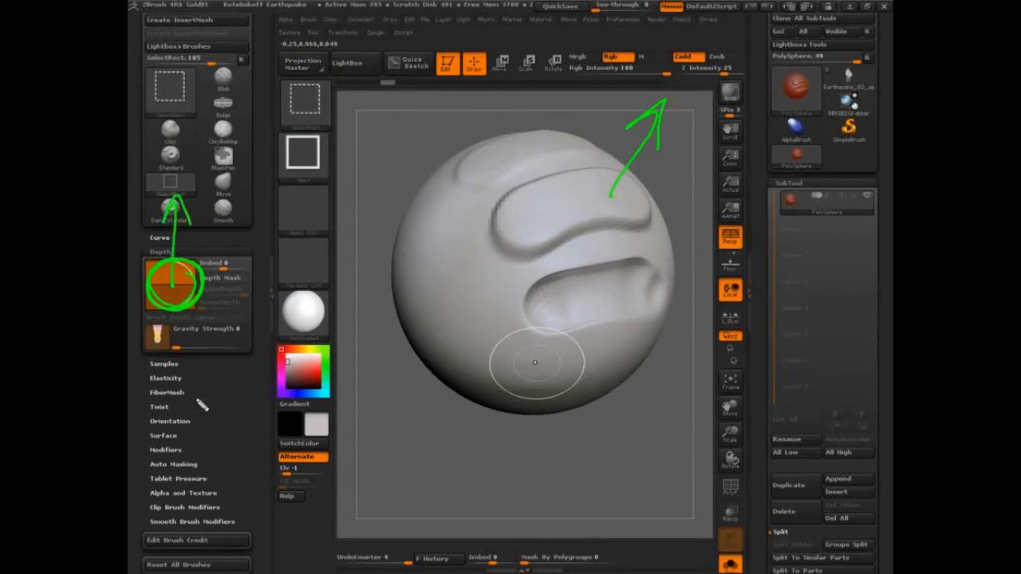
left_click_drag(173, 286, 174, 365)
mouse_move(166, 343)
left_mouse_down()
mouse_move(173, 364)
mouse_move(191, 341)
left_mouse_up()
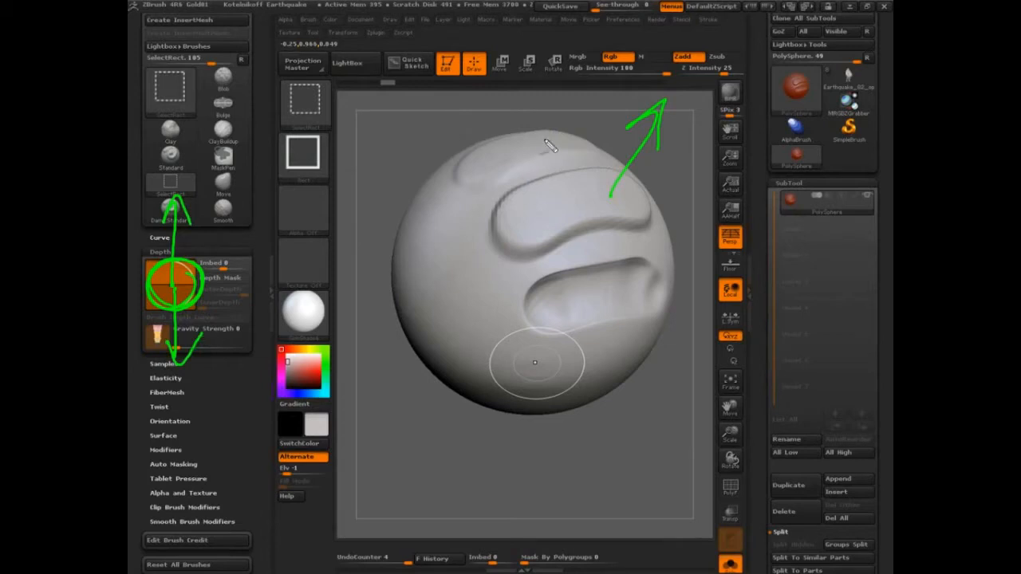
mouse_move(525, 97)
left_mouse_down()
mouse_move(498, 185)
mouse_move(549, 86)
left_mouse_up()
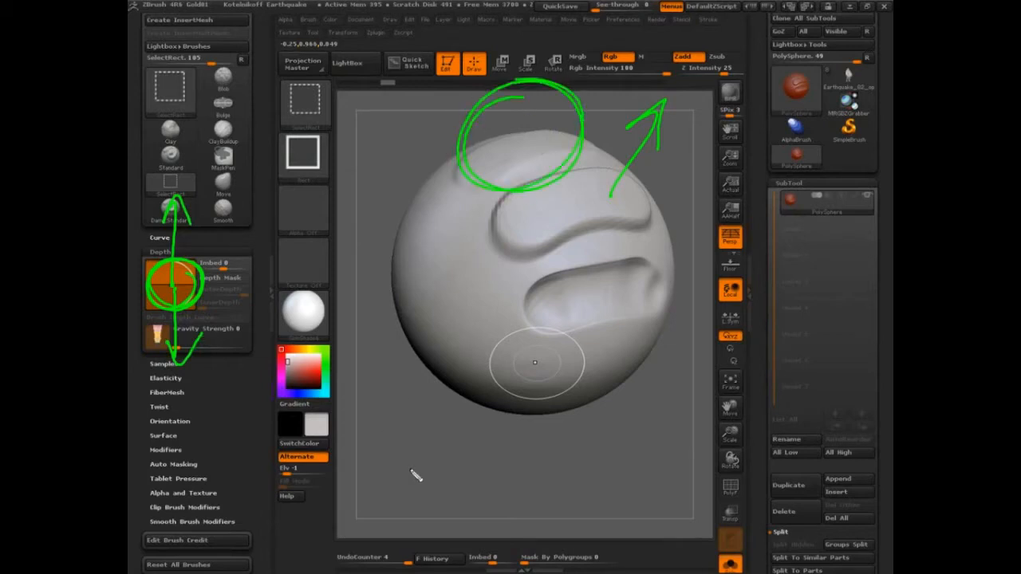
key("ctrl+z")
left_click_drag(349, 459, 750, 464)
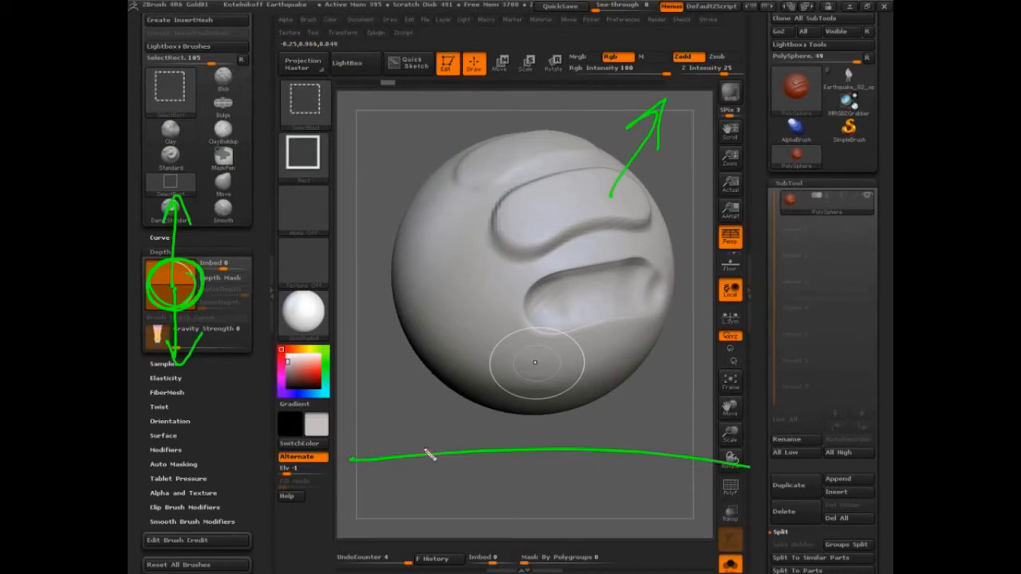
left_click_drag(451, 372, 526, 417)
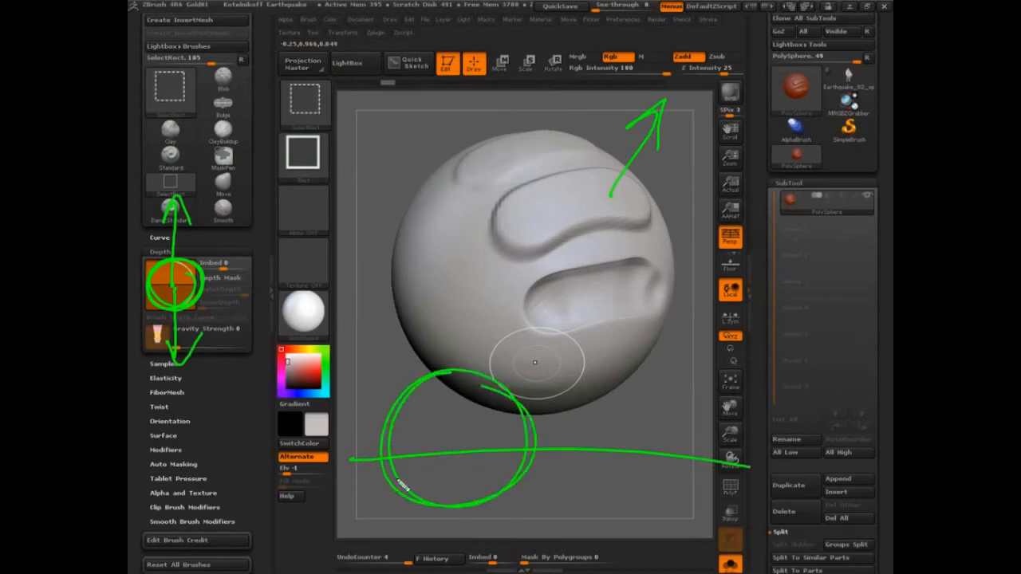
key("ctrl+z")
key("ctrl+z")
key("ctrl+z")
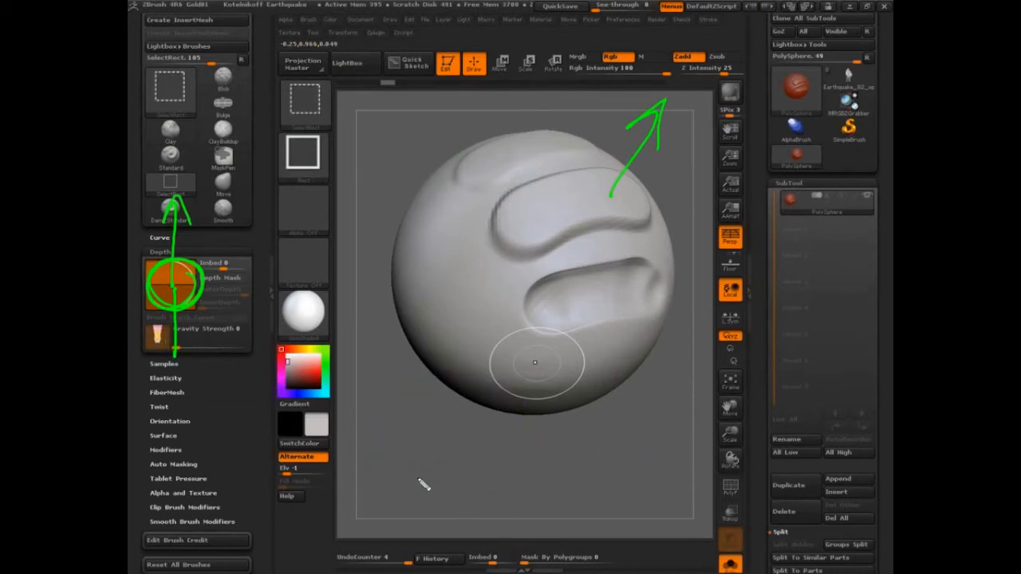
mouse_move(349, 485)
left_mouse_down()
mouse_move(534, 520)
mouse_move(835, 421)
left_mouse_up()
left_click_drag(852, 490, 864, 536)
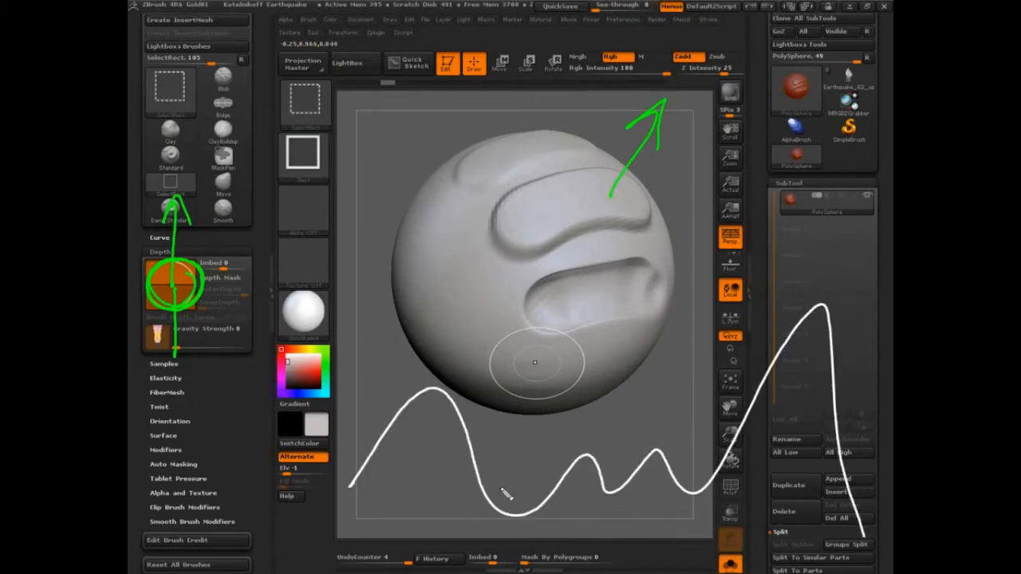
left_click(464, 427)
mouse_move(505, 346)
left_mouse_down()
mouse_move(394, 405)
mouse_move(449, 339)
left_mouse_up()
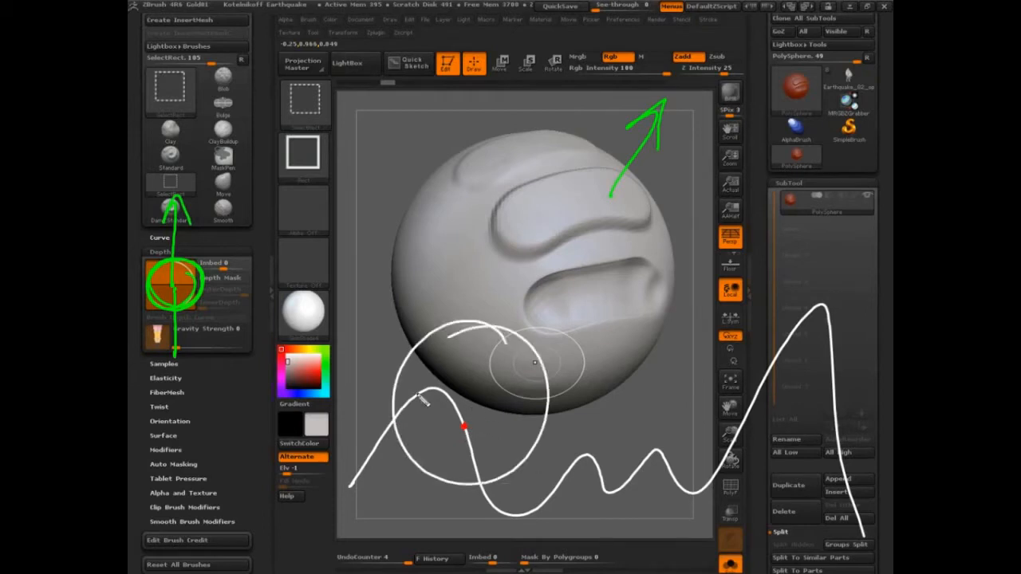
key("ctrl+z")
mouse_move(515, 358)
left_mouse_down()
mouse_move(399, 383)
mouse_move(431, 327)
mouse_move(378, 386)
left_mouse_up()
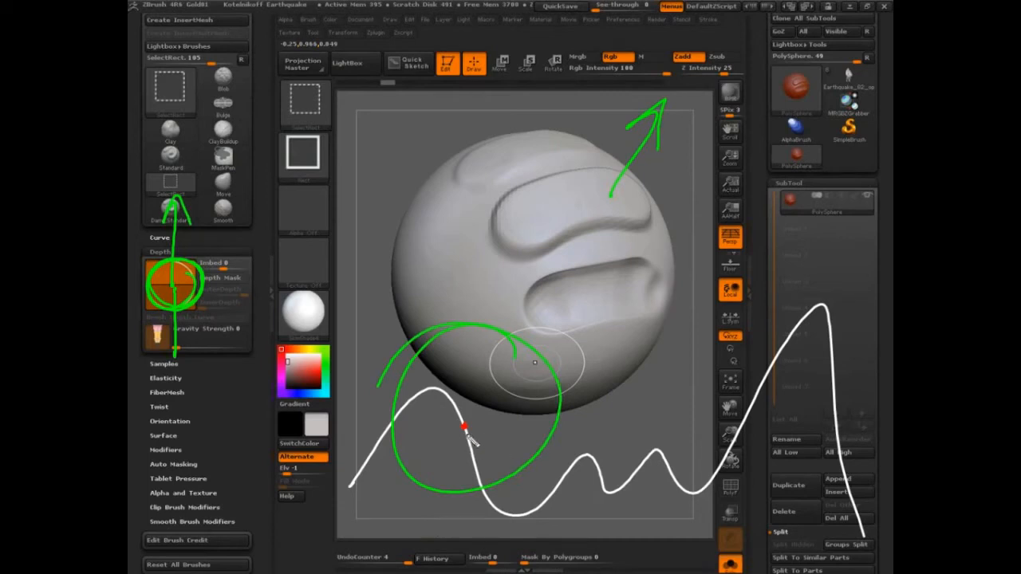
mouse_move(489, 482)
left_mouse_down()
mouse_move(490, 426)
mouse_move(513, 421)
left_mouse_up()
mouse_move(526, 463)
left_mouse_down()
mouse_move(528, 418)
mouse_move(491, 419)
mouse_move(528, 418)
left_mouse_up()
mouse_move(461, 418)
left_mouse_down()
mouse_move(516, 418)
mouse_move(488, 483)
mouse_move(466, 416)
left_mouse_up()
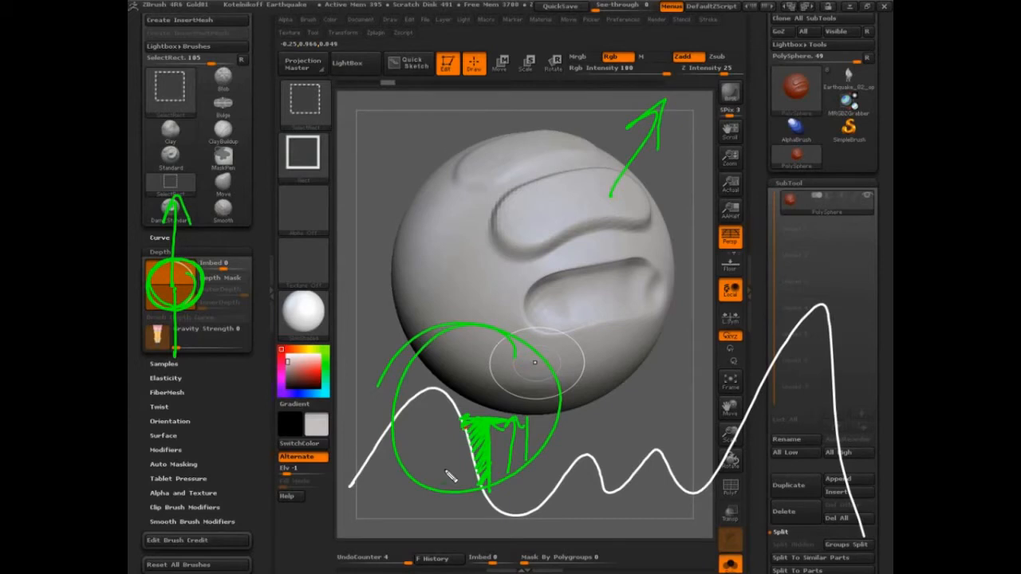
mouse_move(490, 418)
left_mouse_down()
mouse_move(486, 386)
mouse_move(439, 389)
mouse_move(467, 428)
mouse_move(490, 350)
mouse_move(444, 358)
mouse_move(459, 386)
mouse_move(452, 367)
left_mouse_up()
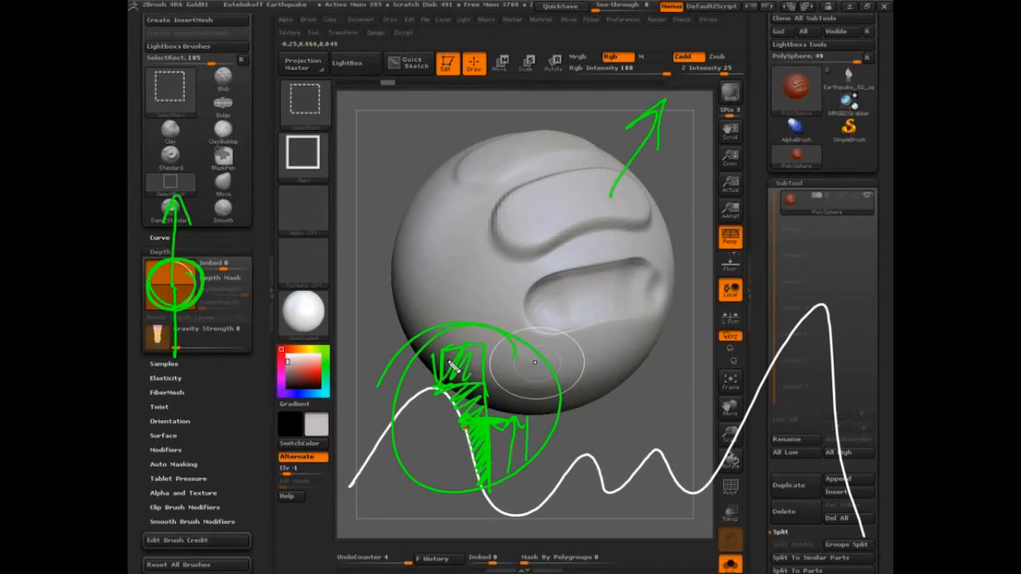
mouse_move(515, 435)
left_mouse_down()
mouse_move(529, 212)
mouse_move(548, 263)
left_mouse_up()
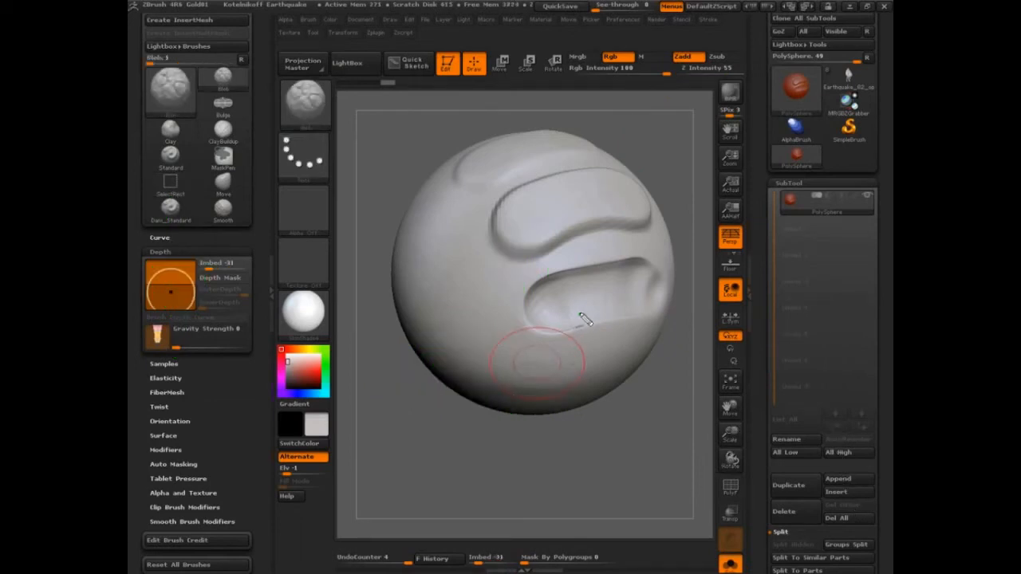
mouse_move(579, 313)
left_mouse_down()
mouse_move(587, 259)
mouse_move(485, 320)
left_mouse_up()
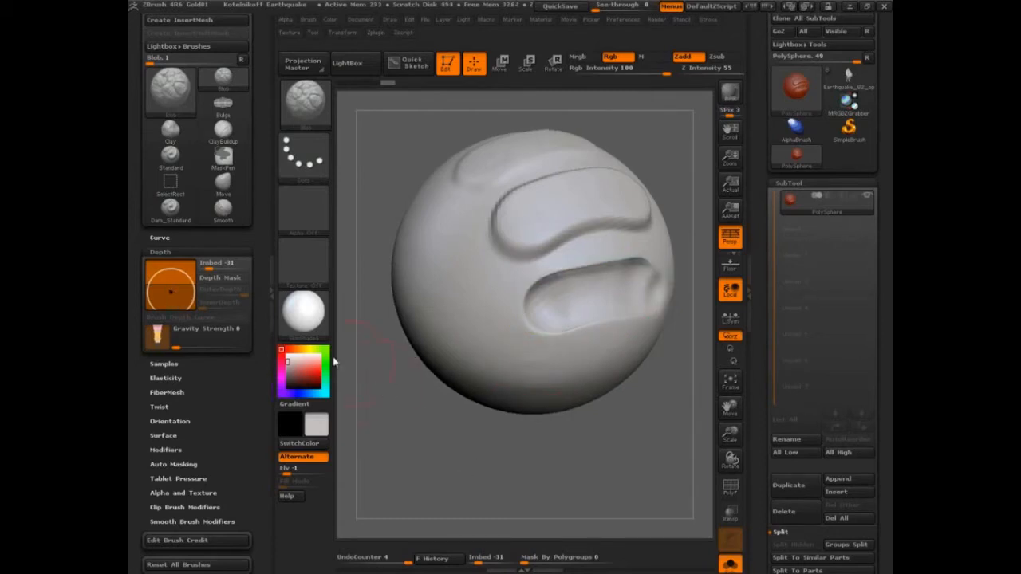
Undo the carved Blob recess and try a stroke at Imbed 0 in the same area, undoing it too.
left_click_drag(172, 292, 168, 285)
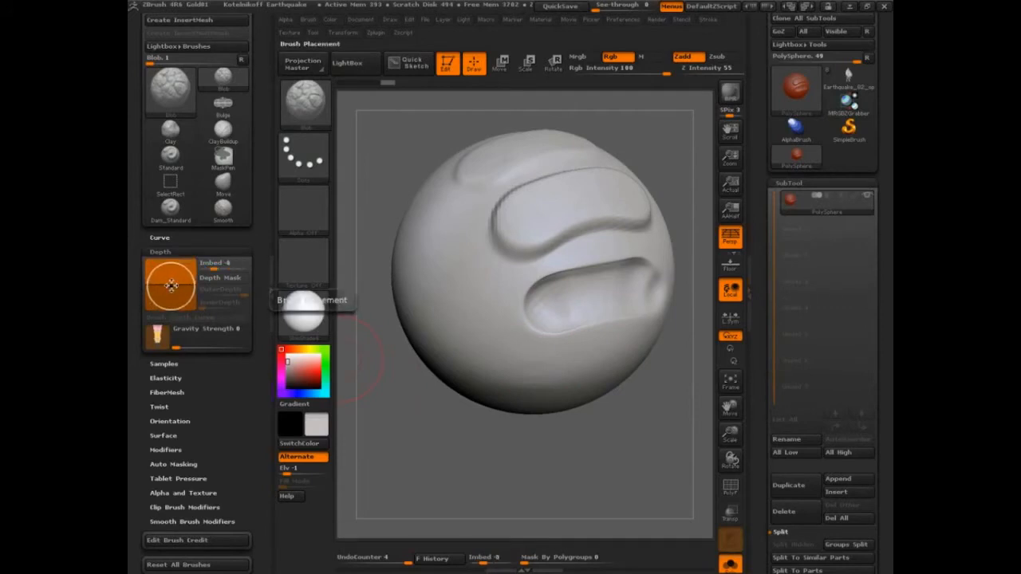
key("Return")
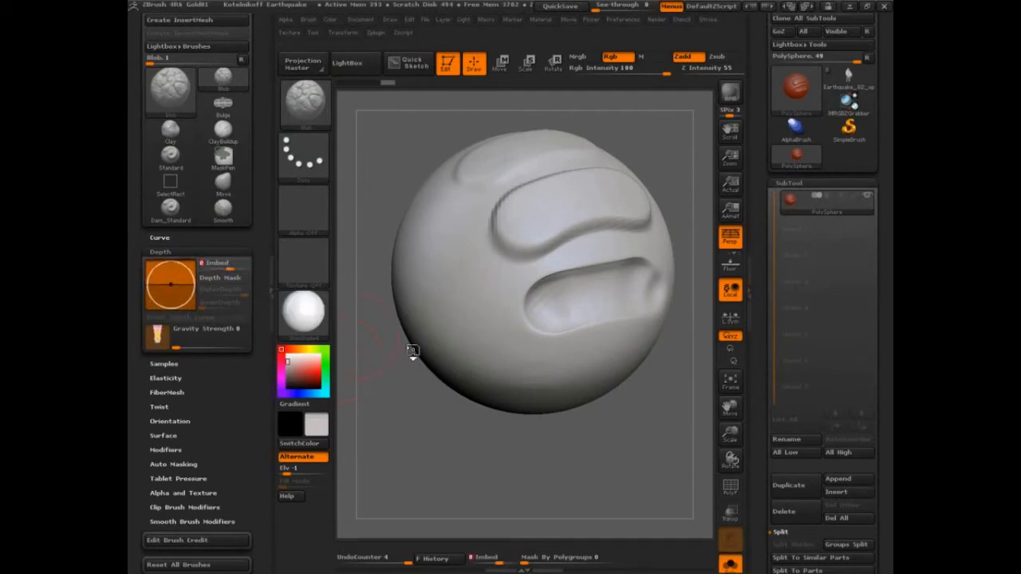
mouse_move(488, 421)
left_mouse_down()
mouse_move(588, 424)
mouse_move(518, 431)
left_mouse_up()
key("ctrl+z")
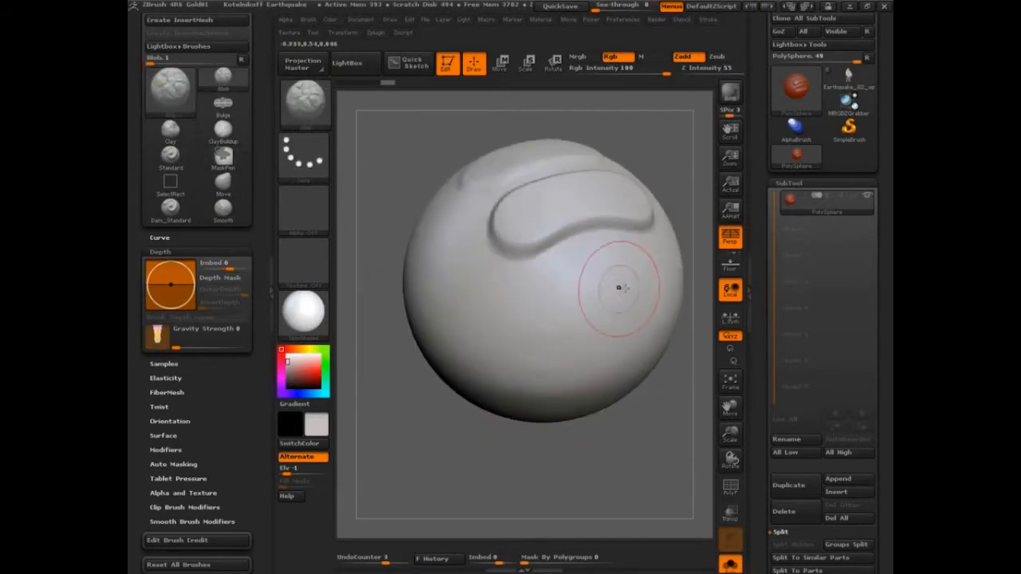
mouse_move(620, 288)
left_mouse_down()
mouse_move(548, 305)
mouse_move(600, 284)
mouse_move(633, 284)
mouse_move(582, 301)
mouse_move(632, 287)
left_mouse_up()
key("ctrl+z")
key("ctrl+z")
key("ctrl+z")
key("ctrl+z")
Brush Blob strokes below the second clay band, first with Imbed 41 and again with Imbed 100.
left_click_drag(230, 269, 237, 266)
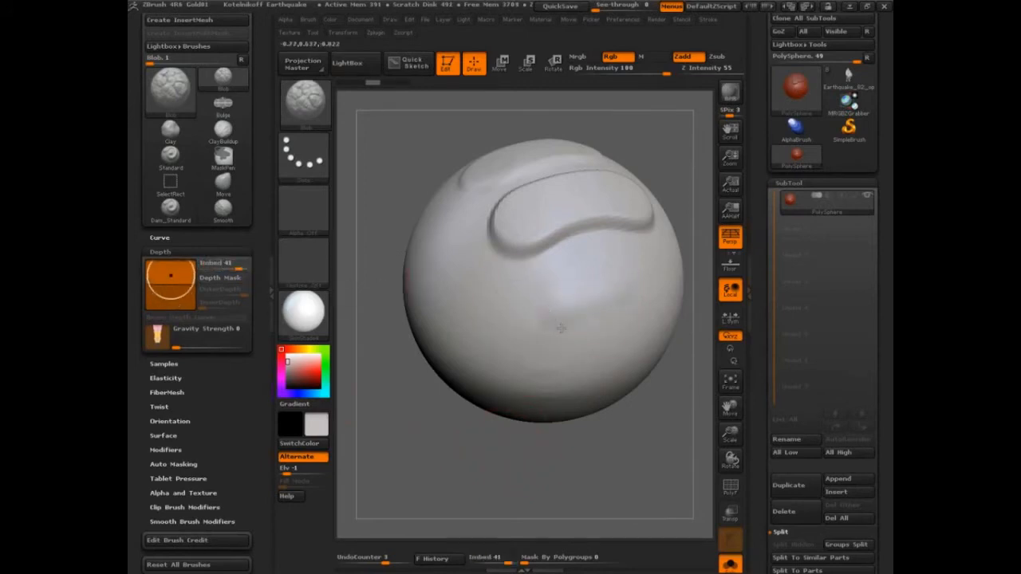
left_click_drag(549, 319, 545, 316)
left_click_drag(240, 267, 251, 266)
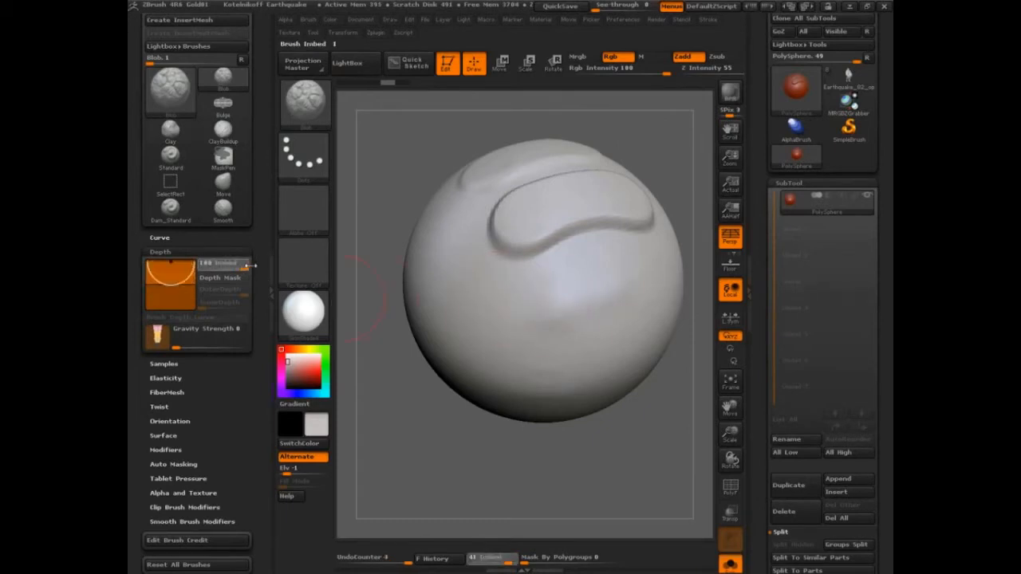
left_click_drag(602, 288, 595, 285)
Sculpt a Blob stroke with a negative Imbed below the second clay band, and set the Imbed to 5 using the brush placement preview.
left_click_drag(242, 268, 206, 268)
mouse_move(573, 288)
left_mouse_down()
mouse_move(556, 305)
mouse_move(600, 299)
mouse_move(565, 281)
mouse_move(533, 300)
left_mouse_up()
mouse_move(522, 451)
left_mouse_down()
mouse_move(581, 461)
mouse_move(598, 422)
mouse_move(550, 447)
left_mouse_up()
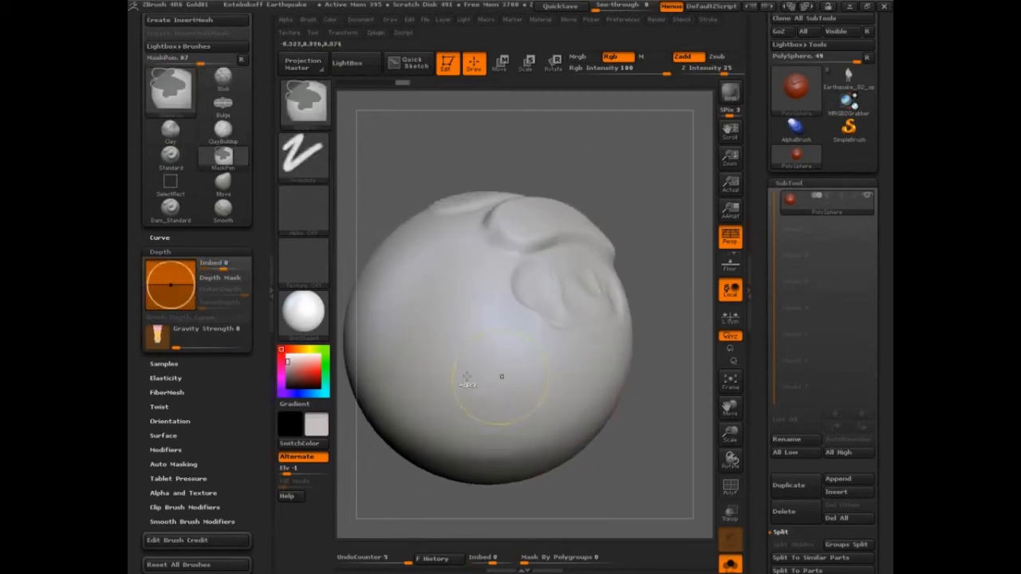
left_click_drag(175, 304, 173, 279)
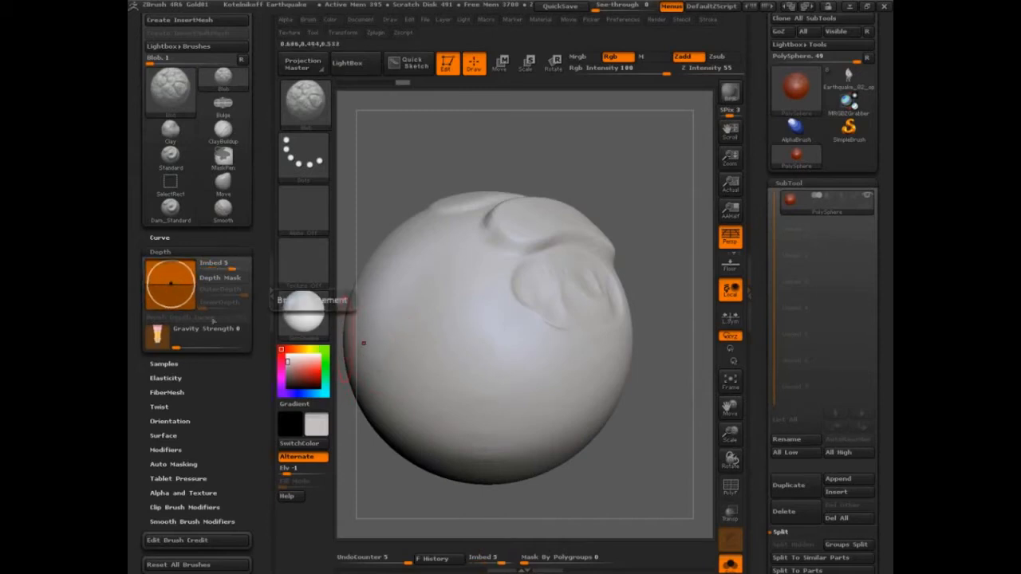
key("ctrl+shift")
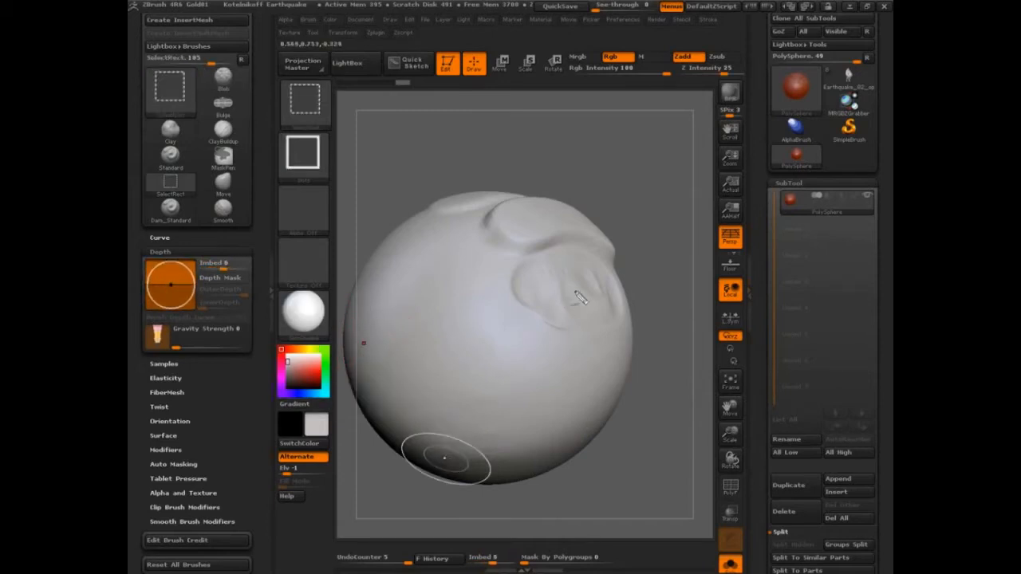
left_click_drag(578, 288, 532, 343)
mouse_move(539, 318)
left_mouse_down()
mouse_move(531, 343)
mouse_move(555, 331)
left_mouse_up()
mouse_move(526, 291)
left_mouse_down()
mouse_move(581, 319)
mouse_move(499, 271)
mouse_move(583, 378)
mouse_move(522, 315)
mouse_move(543, 326)
mouse_move(560, 364)
mouse_move(595, 384)
left_mouse_up()
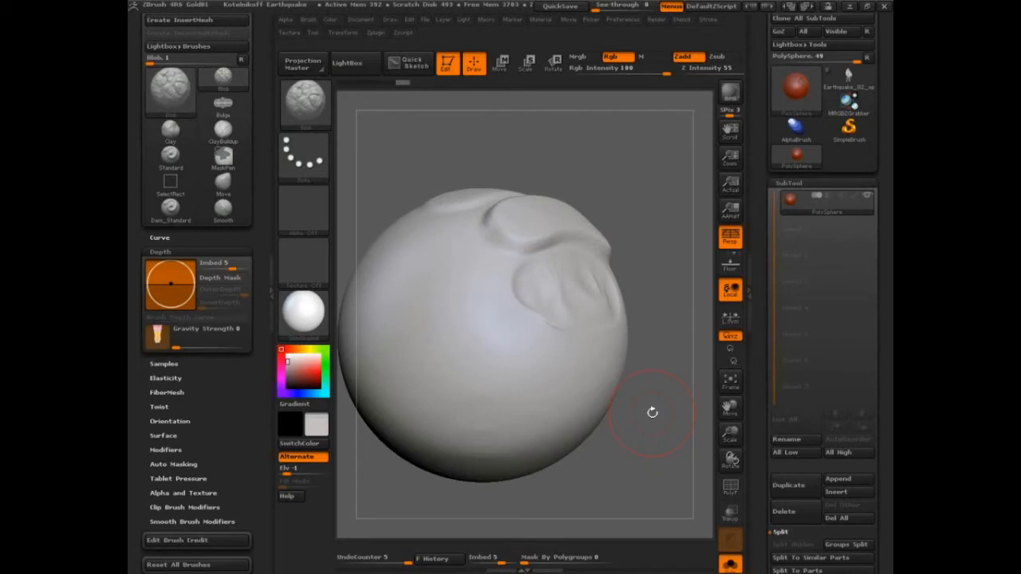
Load the Spherical brush from the brush library in LightBox.
left_click(347, 63)
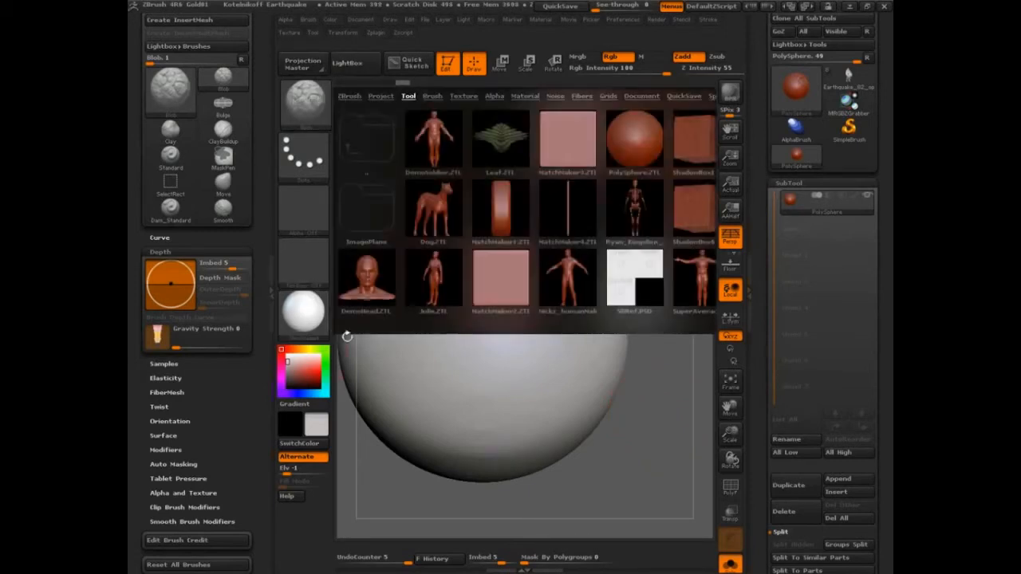
left_click(433, 96)
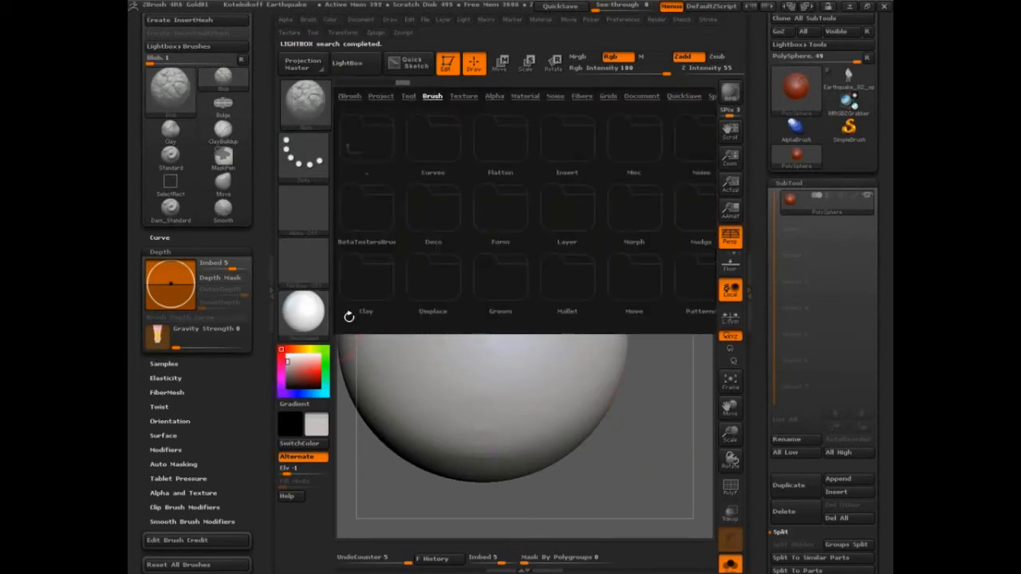
left_click(658, 233)
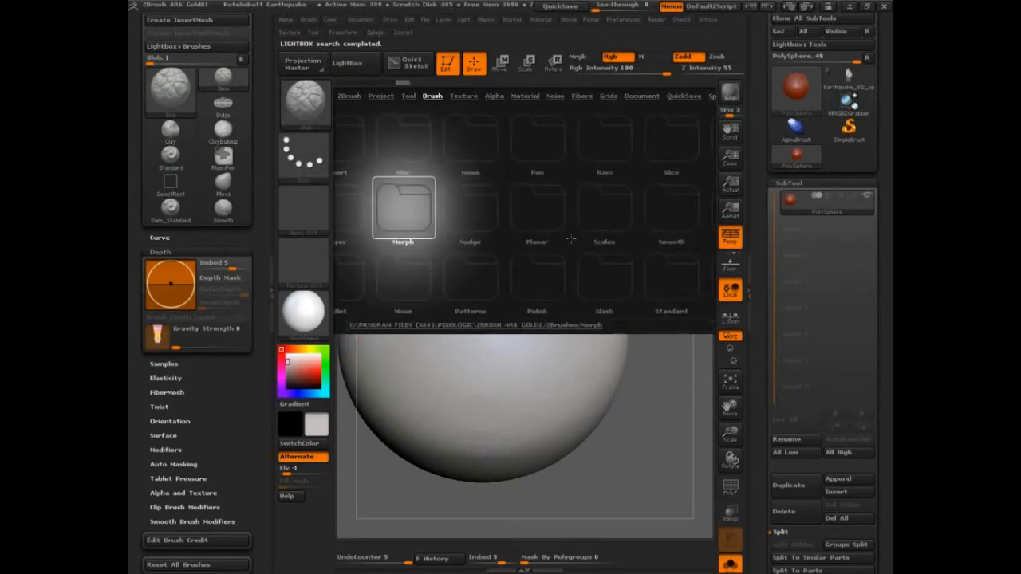
left_click(411, 181)
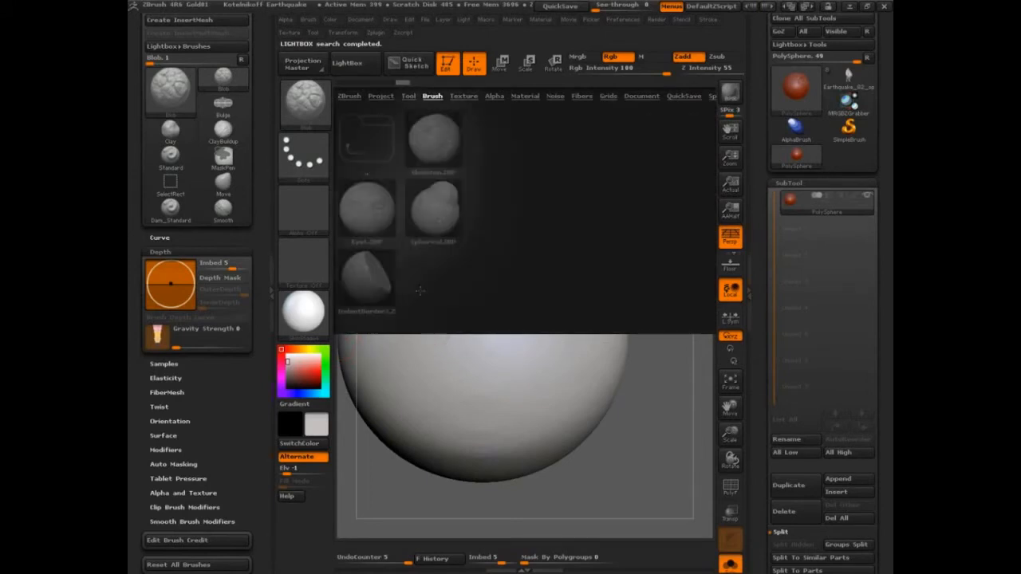
double_click(437, 212)
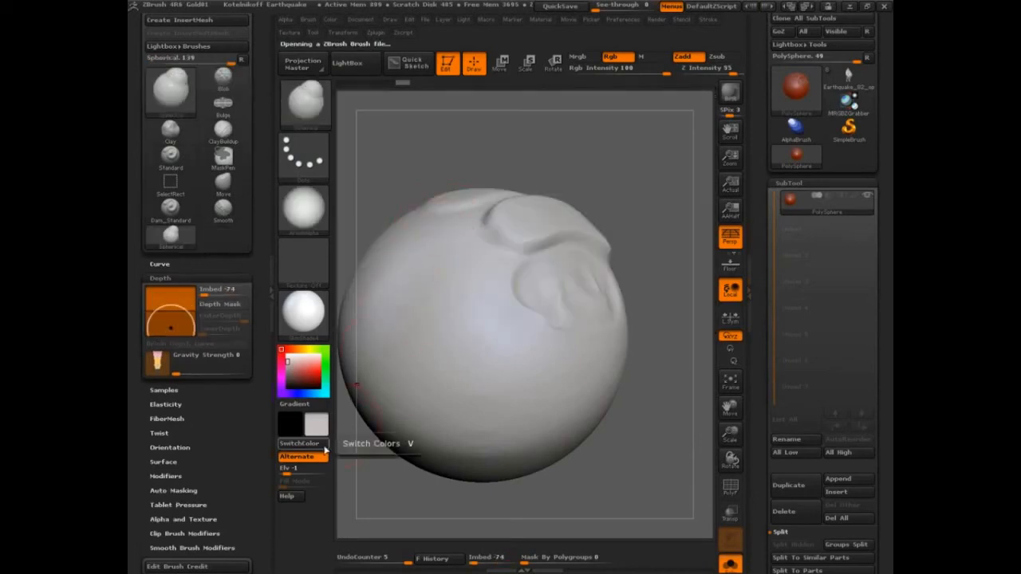
Enlarge the Spherical brush and sculpt a rounded bump on the sphere's smooth side at Imbed -74.
left_click_drag(662, 427, 681, 425)
left_click_drag(593, 450, 670, 397, "alt")
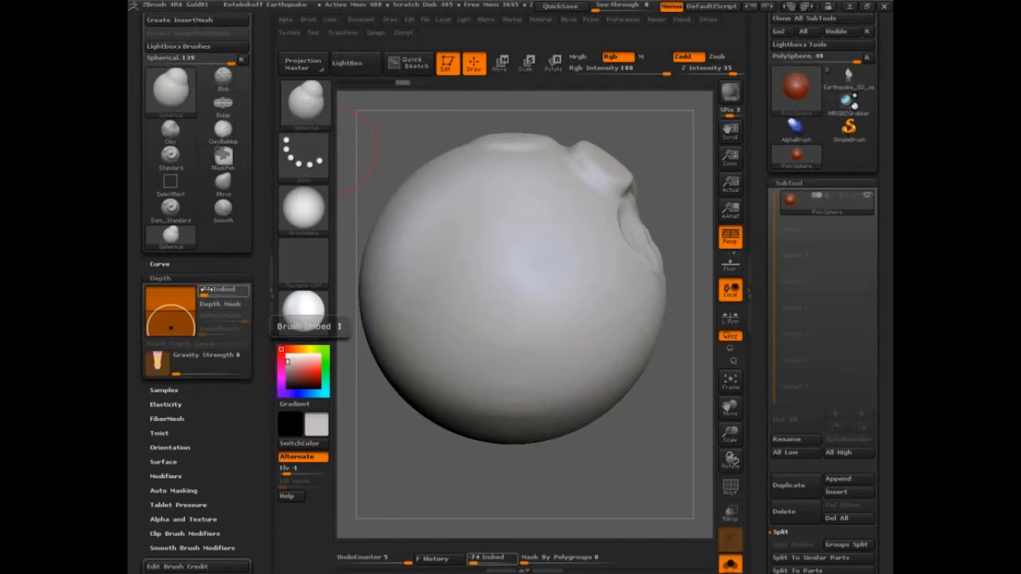
key("s")
left_click_drag(540, 255, 549, 256)
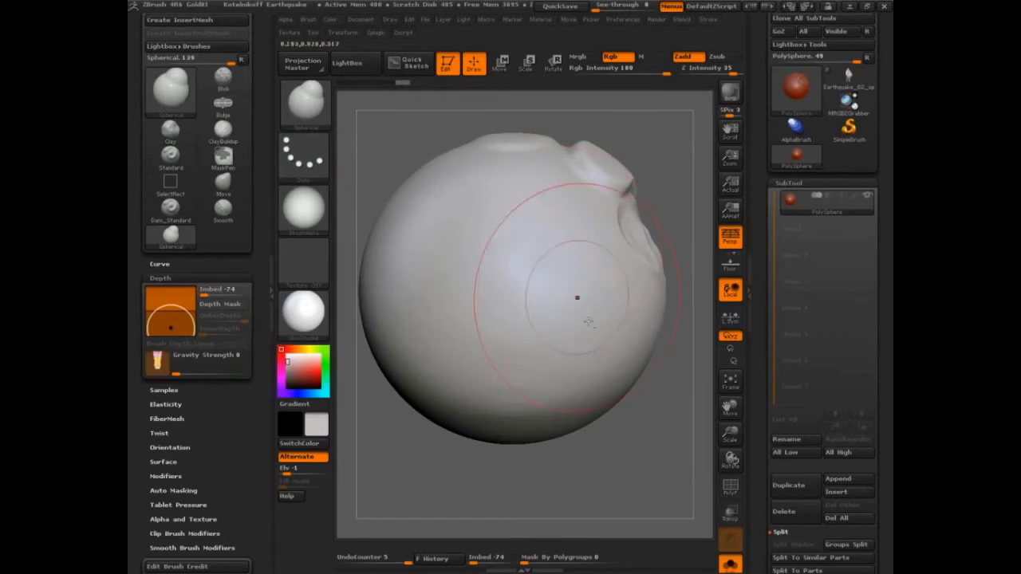
right_click_drag(556, 387, 568, 377, "alt")
left_click_drag(513, 264, 516, 258)
right_click_drag(516, 257, 532, 229)
left_click_drag(674, 470, 674, 319)
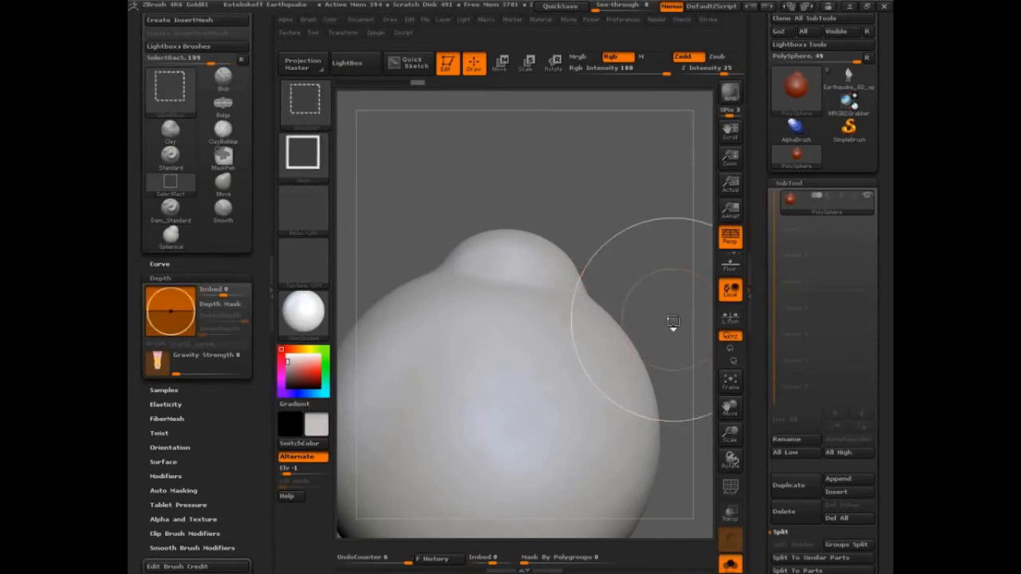
Brush over the rounded bump again with the Spherical brush and undo the strokes.
mouse_move(455, 269)
left_mouse_down("ctrl+shift")
mouse_move(588, 287)
mouse_move(591, 299)
left_mouse_up("ctrl+shift")
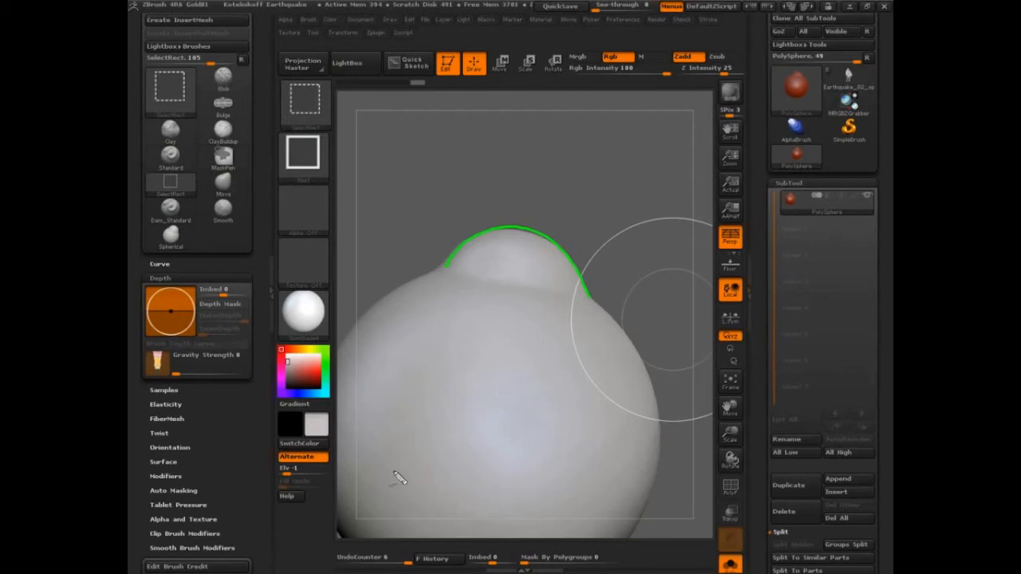
key("Escape")
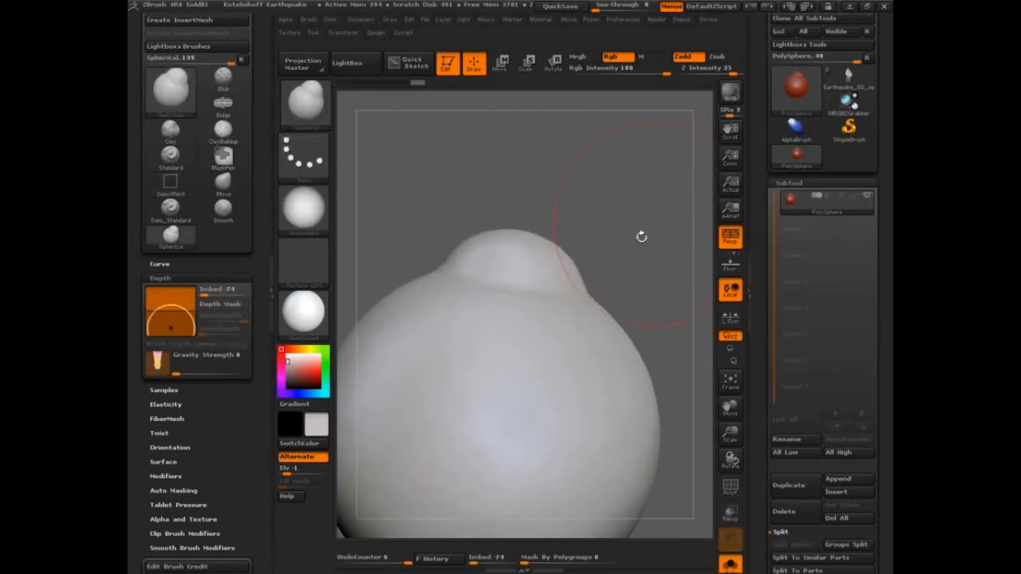
left_click_drag(521, 279, 507, 288)
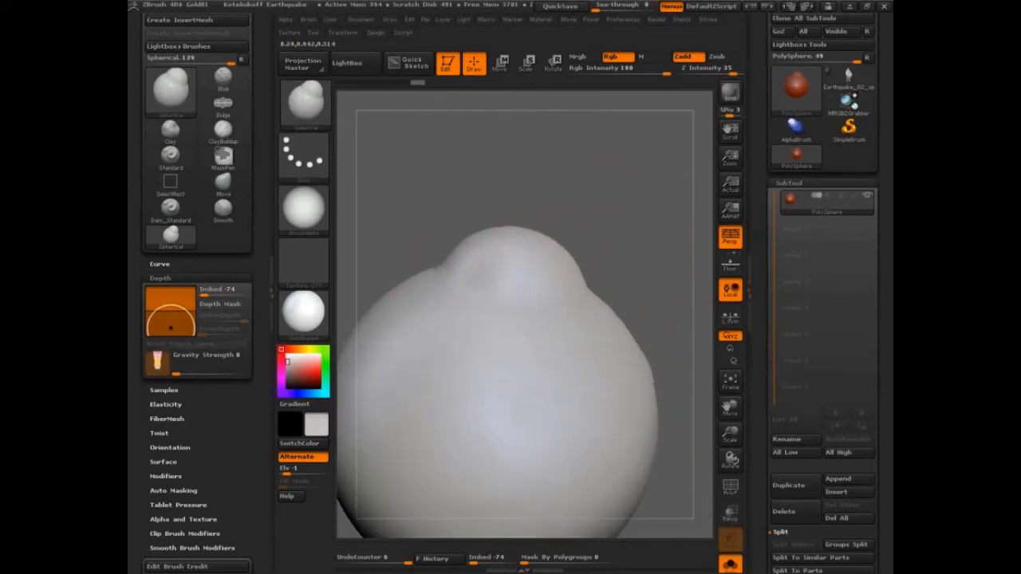
key("ctrl+z")
Try a Spherical stroke near the top of the sphere, undo it, and sculpt a rounded dome there at Imbed -74.
left_click_drag(659, 229, 606, 256)
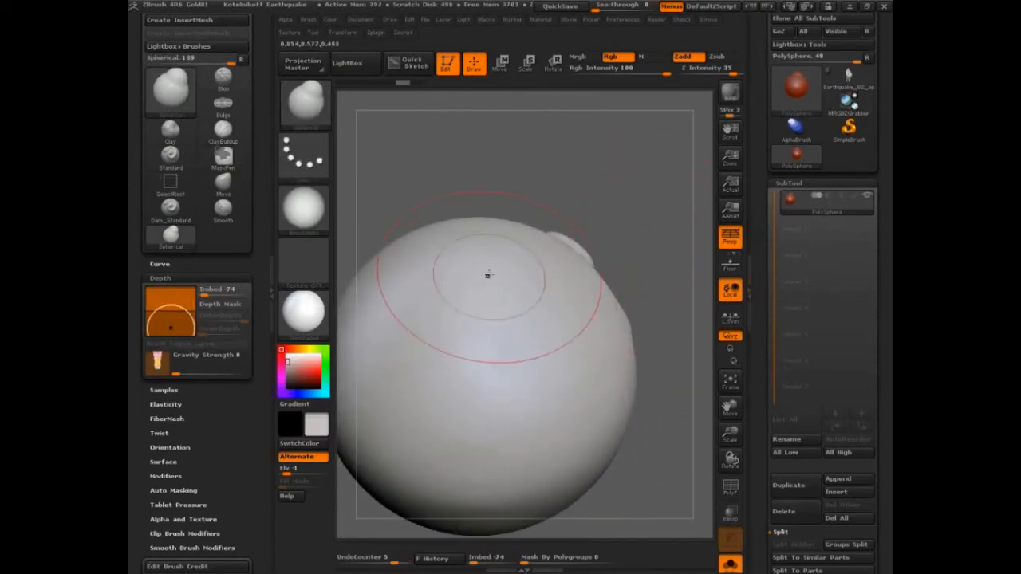
left_click_drag(488, 275, 542, 264)
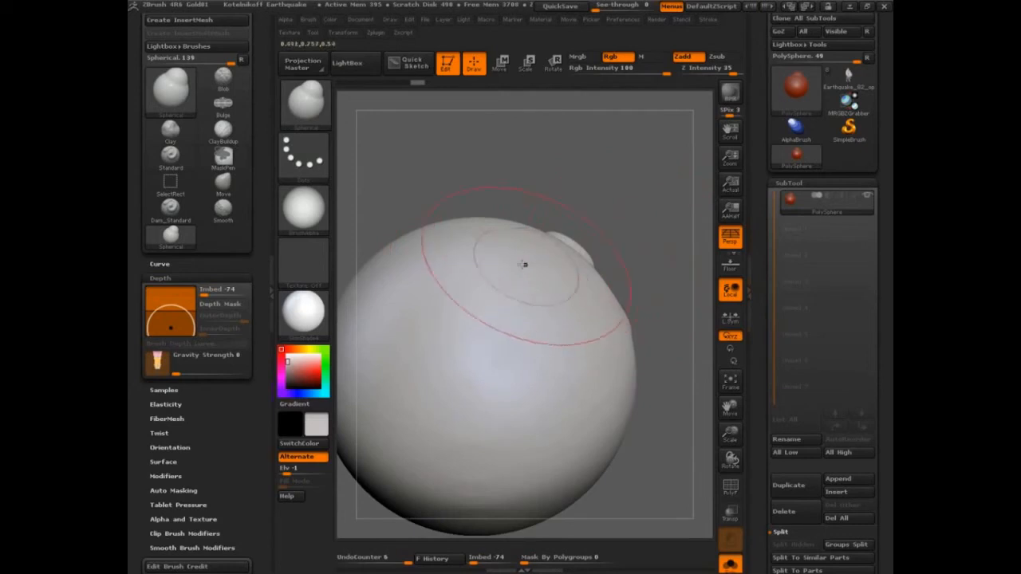
key("ctrl+z")
left_click_drag(487, 257, 487, 265)
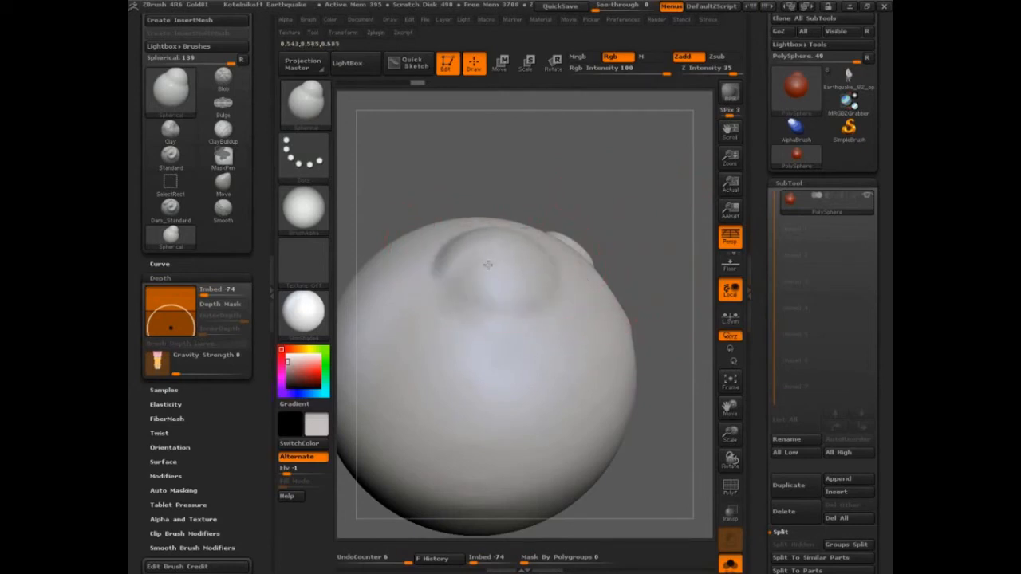
left_click(496, 265, "ctrl")
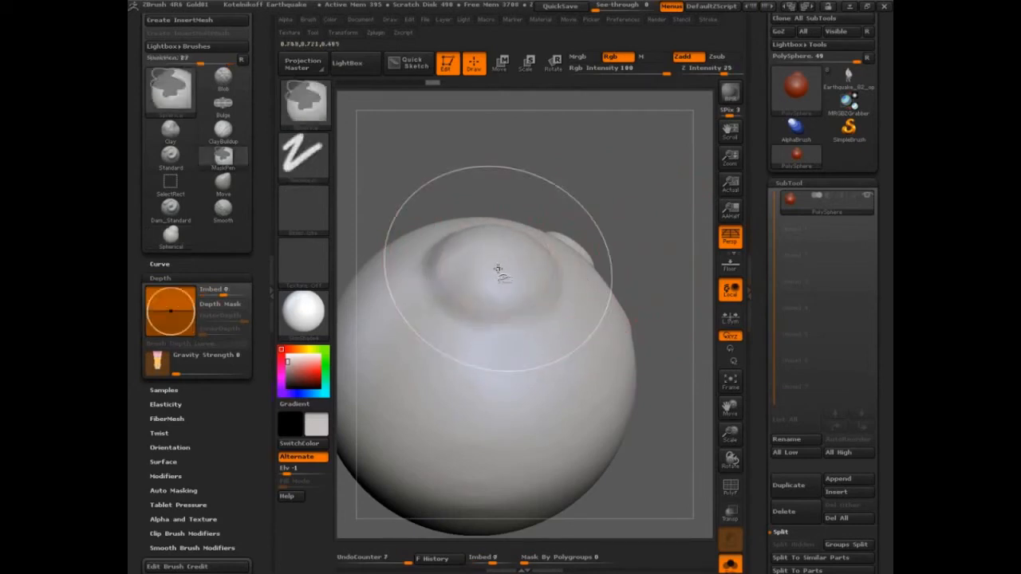
mouse_move(535, 235)
left_mouse_down("ctrl+shift")
mouse_move(489, 224)
mouse_move(452, 306)
mouse_move(519, 228)
left_mouse_up("ctrl+shift")
mouse_move(592, 209)
left_mouse_down()
mouse_move(388, 236)
mouse_move(611, 251)
mouse_move(546, 181)
left_mouse_up()
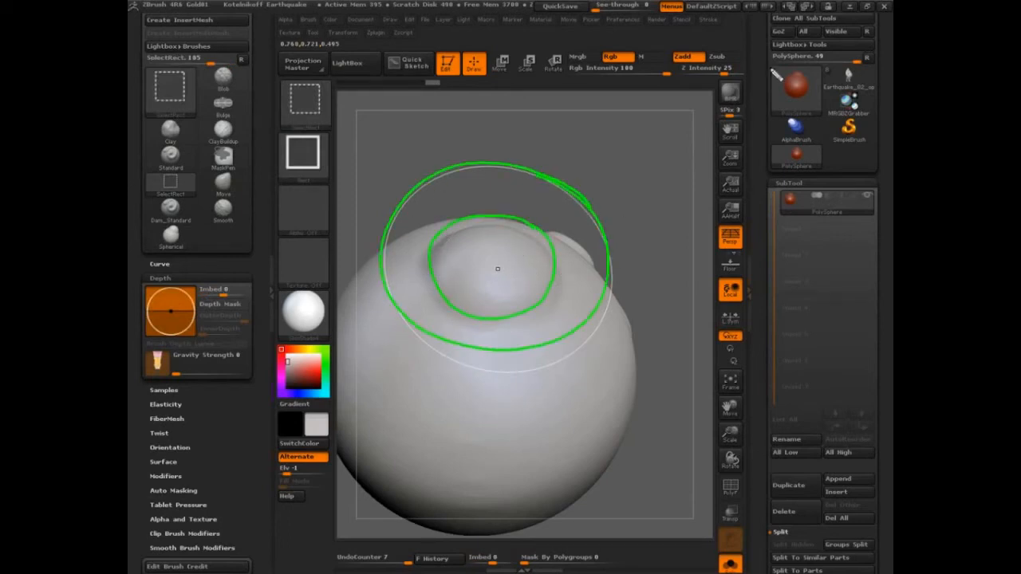
left_click_drag(774, 72, 790, 46)
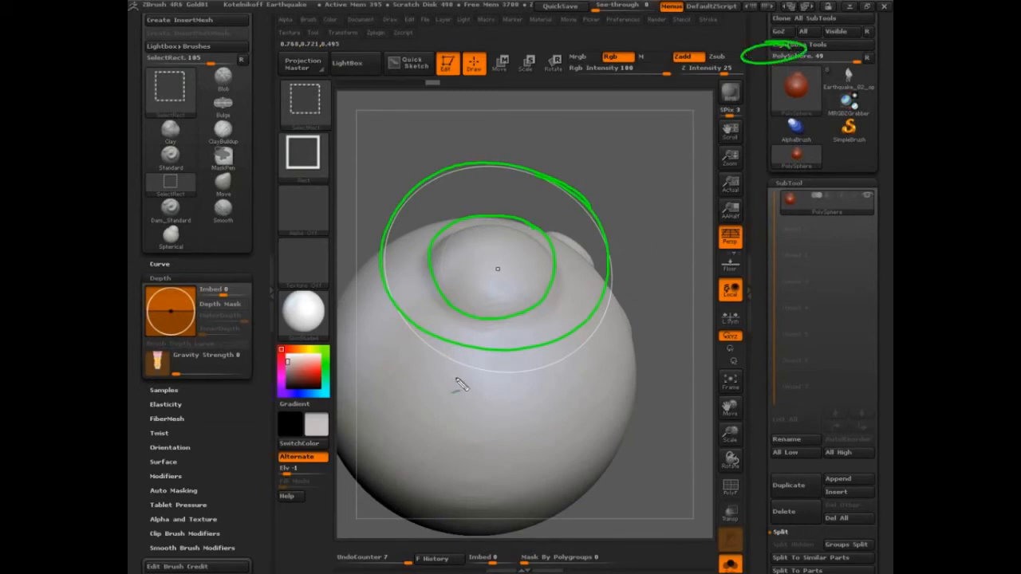
mouse_move(532, 223)
left_mouse_down()
mouse_move(470, 219)
mouse_move(568, 269)
mouse_move(415, 279)
left_mouse_up()
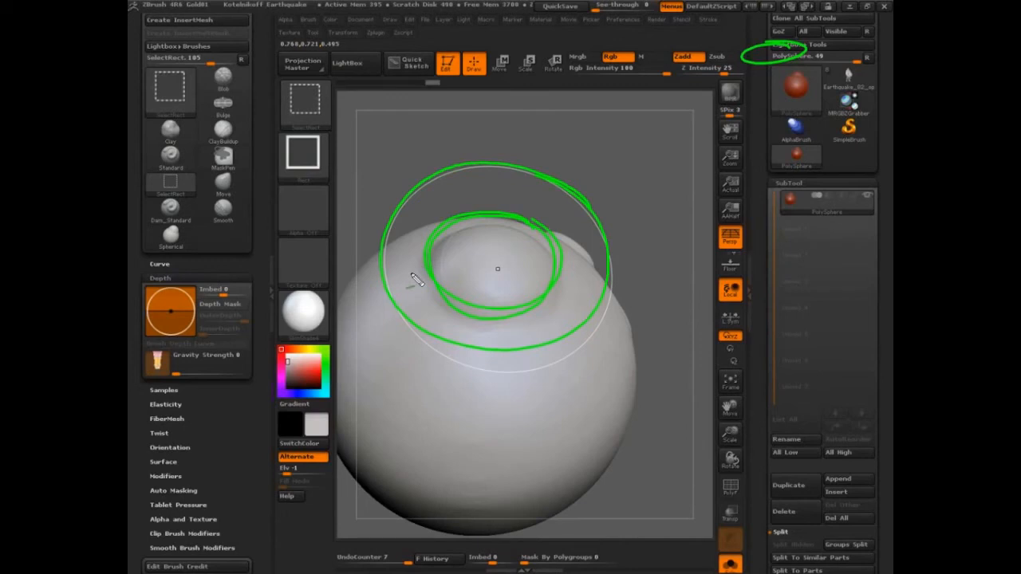
left_click_drag(389, 254, 358, 332)
mouse_move(618, 285)
left_mouse_down()
mouse_move(579, 394)
mouse_move(607, 412)
left_mouse_up()
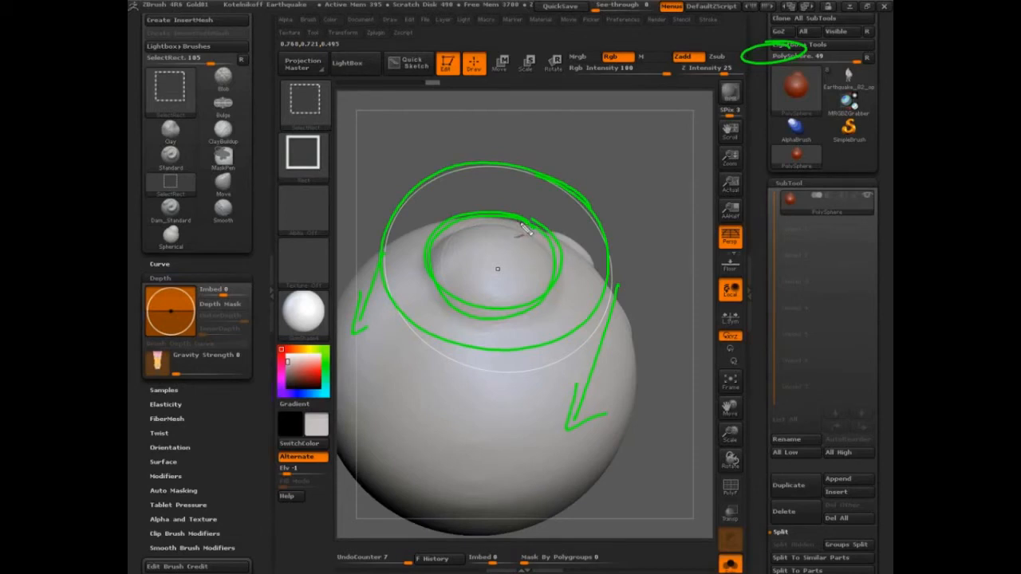
mouse_move(549, 239)
left_mouse_down()
mouse_move(488, 220)
mouse_move(386, 373)
mouse_move(573, 299)
mouse_move(391, 385)
mouse_move(549, 239)
mouse_move(399, 395)
mouse_move(442, 244)
mouse_move(522, 415)
mouse_move(477, 213)
left_mouse_up()
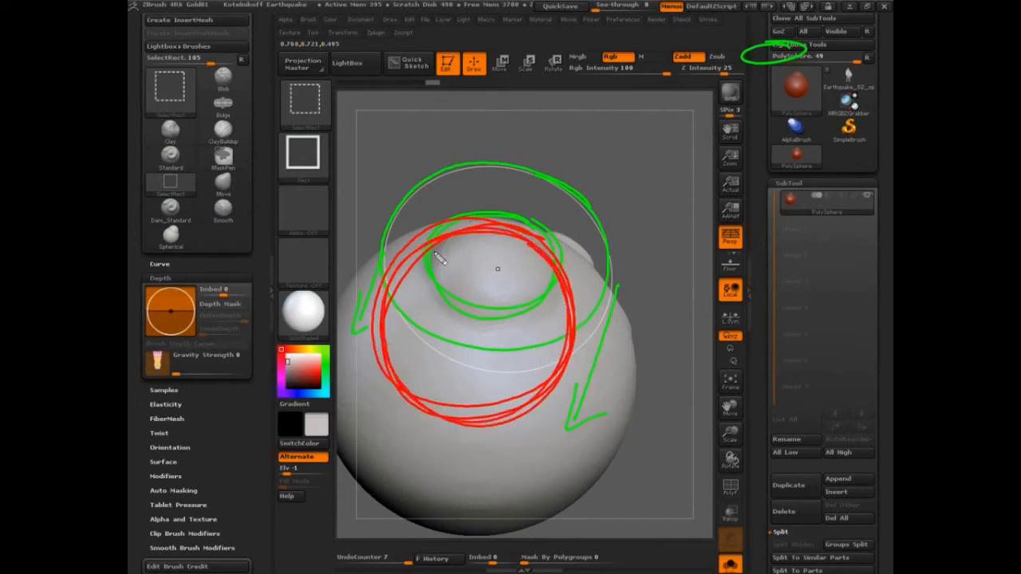
mouse_move(441, 230)
left_mouse_down()
mouse_move(444, 278)
mouse_move(568, 281)
mouse_move(431, 239)
mouse_move(454, 286)
mouse_move(563, 284)
left_mouse_up()
mouse_move(498, 269)
left_mouse_down()
mouse_move(509, 190)
mouse_move(517, 214)
left_mouse_up()
mouse_move(459, 239)
left_mouse_down()
mouse_move(435, 257)
mouse_move(506, 267)
mouse_move(515, 293)
mouse_move(558, 289)
left_mouse_up()
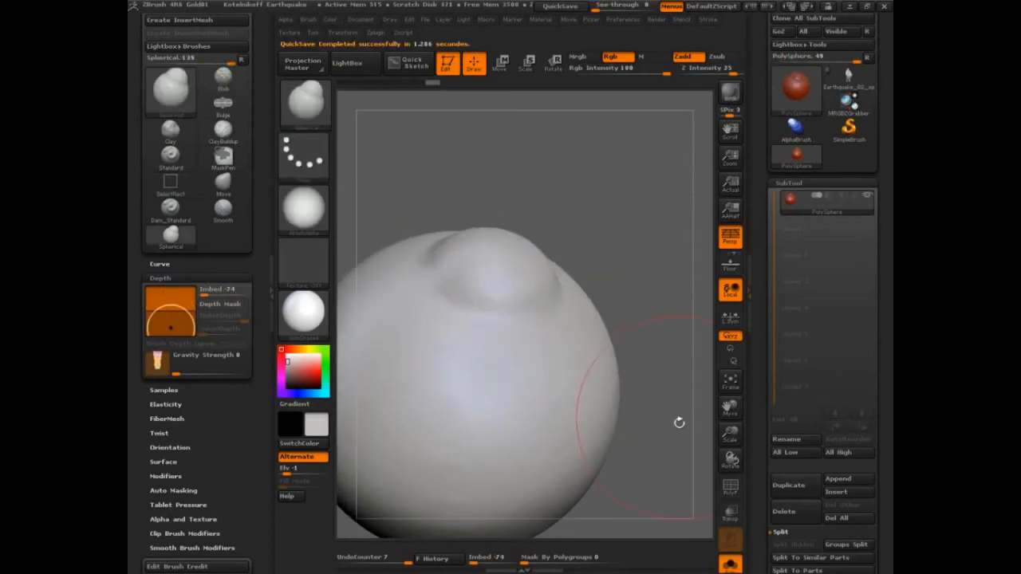
Set the Spherical brush's Imbed close to 0 and sculpt a long protrusion beside the rounded dome.
mouse_move(679, 423)
left_mouse_down()
mouse_move(670, 403)
mouse_move(520, 321)
left_mouse_up()
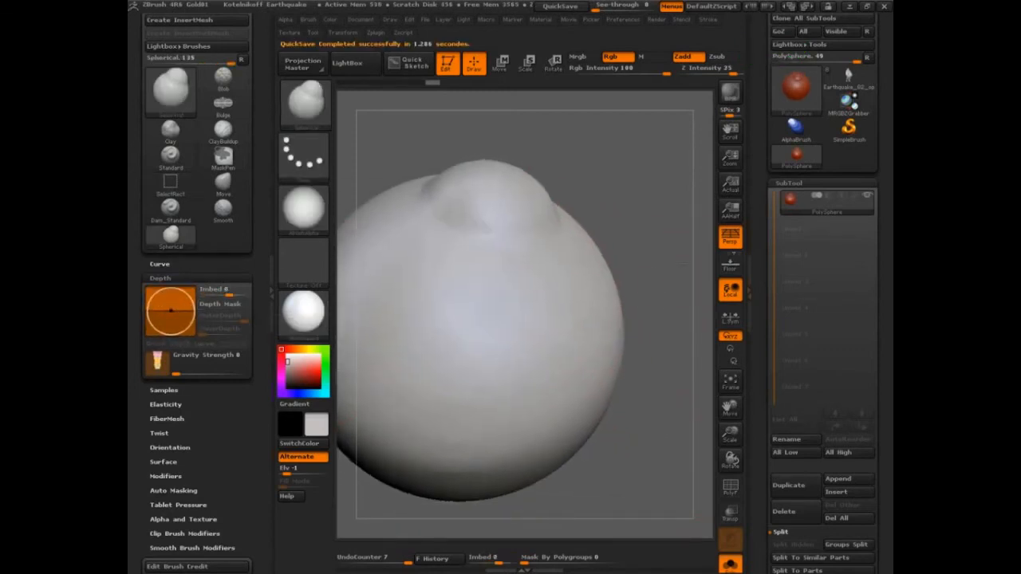
mouse_move(615, 291)
left_mouse_down()
mouse_move(607, 303)
mouse_move(431, 343)
left_mouse_up()
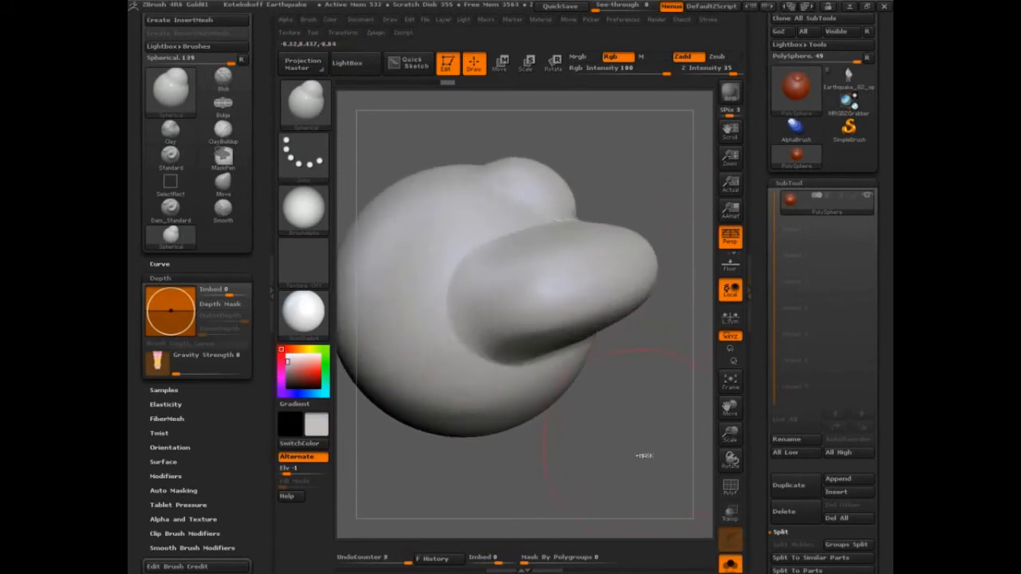
key("ctrl+shift")
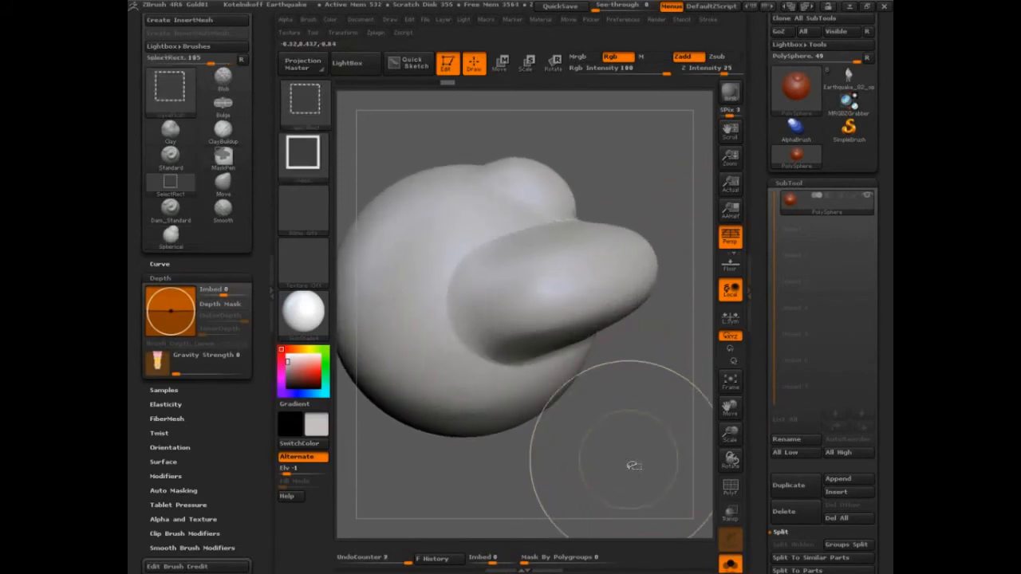
left_click_drag(626, 248, 547, 259)
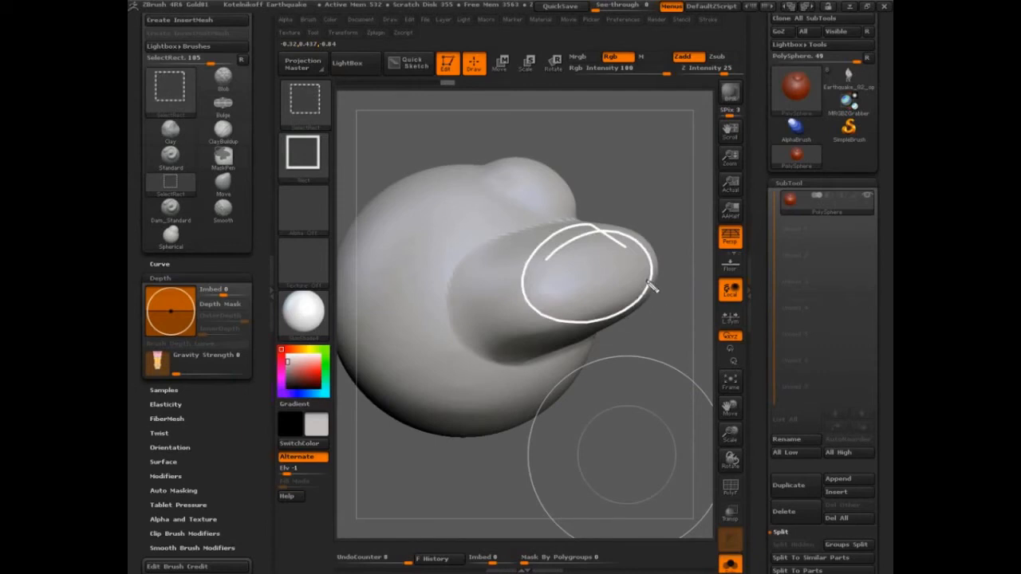
mouse_move(527, 160)
left_mouse_down()
mouse_move(458, 195)
mouse_move(522, 159)
left_mouse_up()
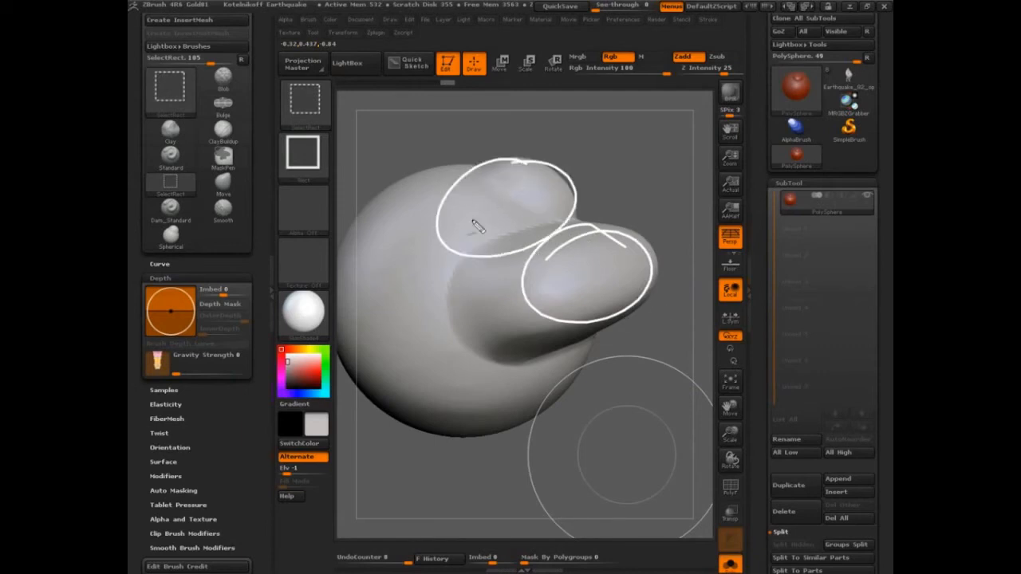
left_click_drag(630, 151, 509, 203)
left_click_drag(533, 176, 559, 195)
left_click_drag(650, 262, 423, 323)
left_click_drag(465, 294, 506, 322)
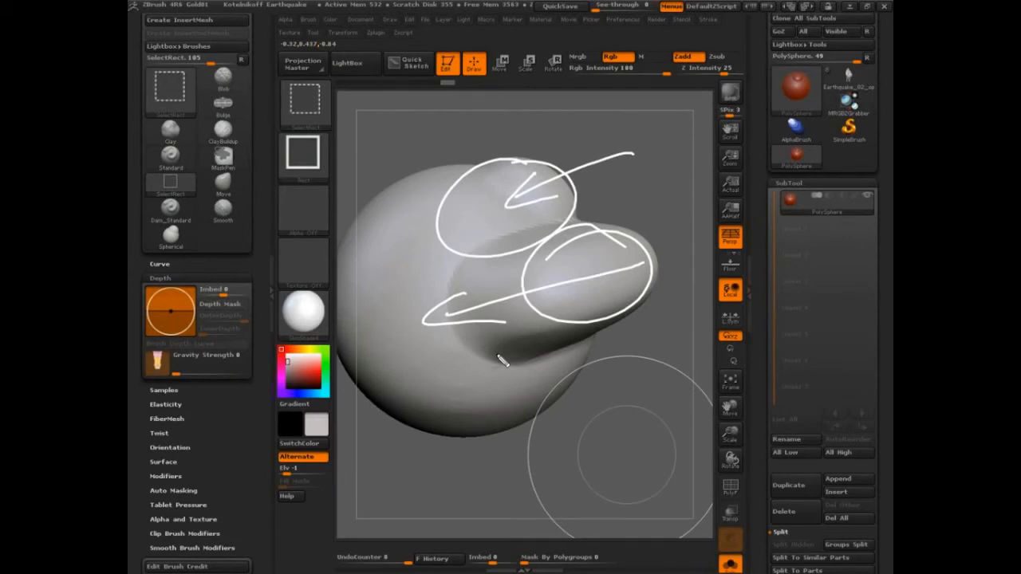
key("Escape")
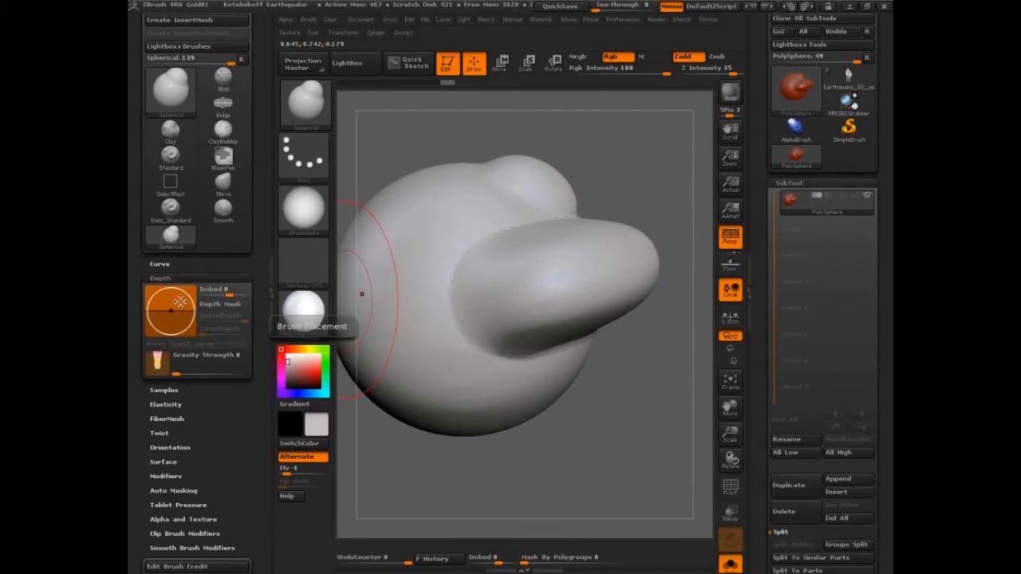
Open the Spherical brush's modifiers and read the help description of the Brush Modifier setting.
scroll(168, 415, "down", 2)
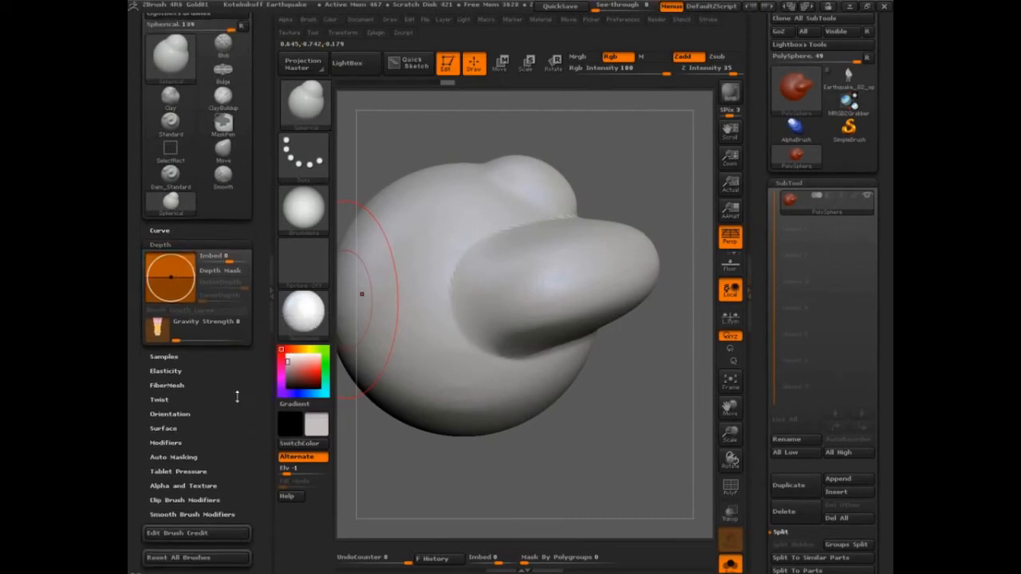
left_click(165, 422)
scroll(232, 393, "down", 2)
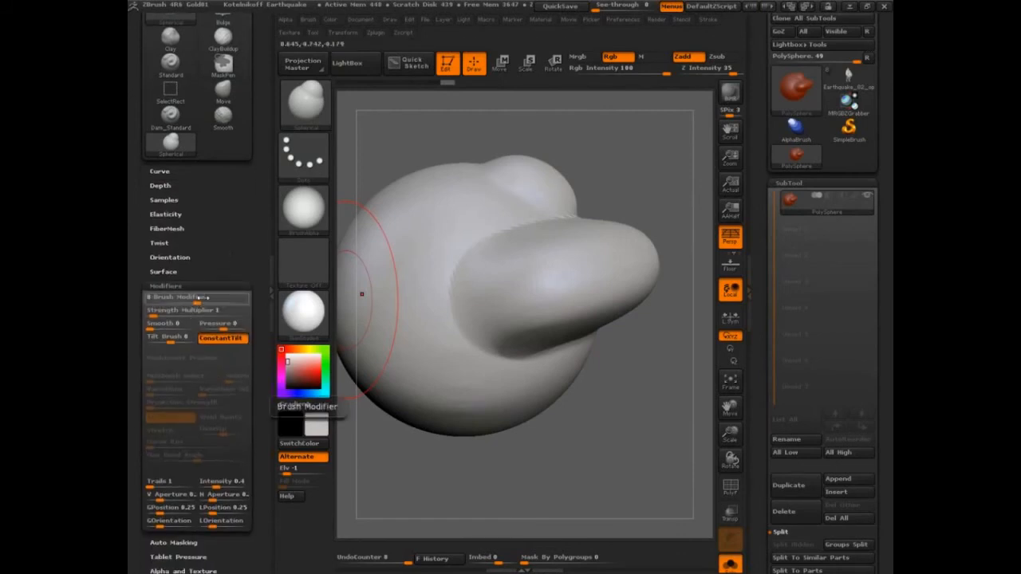
key("ctrl")
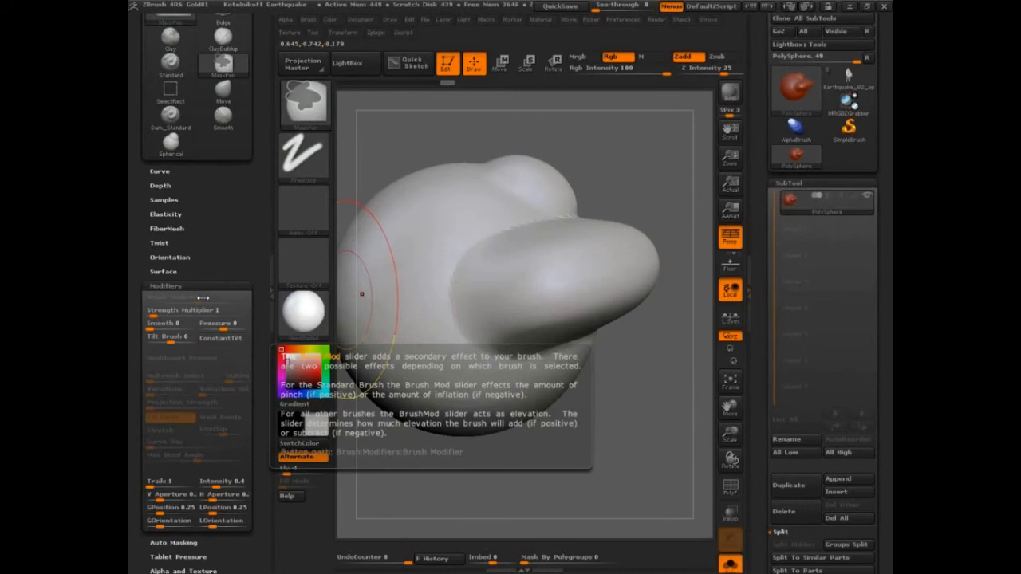
left_click(221, 338)
Switch to the Clay brush, raise its Brush Modifier, and sculpt a broad raised band across the sphere's smooth side.
left_click_drag(479, 486, 565, 438)
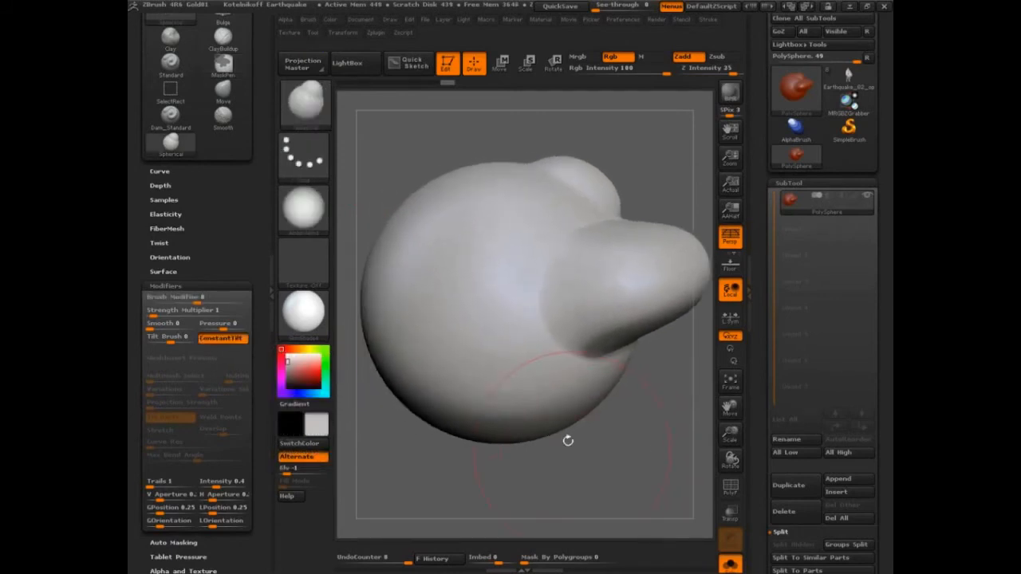
left_click(224, 300)
left_click_drag(495, 210, 387, 274)
Set the Clay brush's Brush Modifier to 1, adjust the draw size, and sculpt another stroke below the broad raised band.
left_click_drag(225, 302, 204, 301)
left_click_drag(501, 327, 444, 372)
key("ctrl+z")
key("s")
left_click_drag(209, 300, 206, 300)
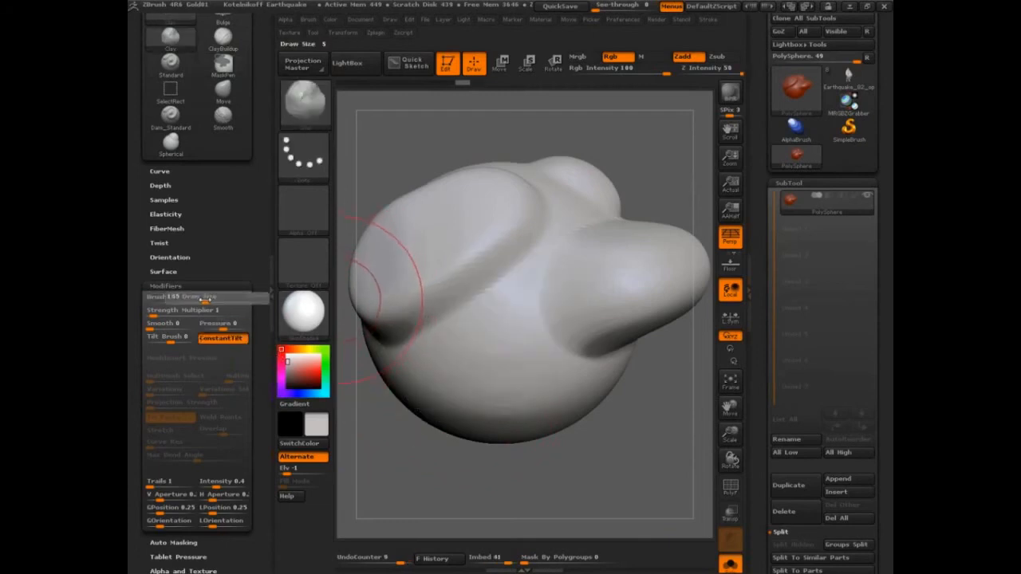
left_click_drag(491, 335, 474, 347)
right_click_drag(473, 346, 486, 346, "alt")
left_click_drag(578, 471, 578, 434, "alt")
left_click_drag(578, 435, 650, 382)
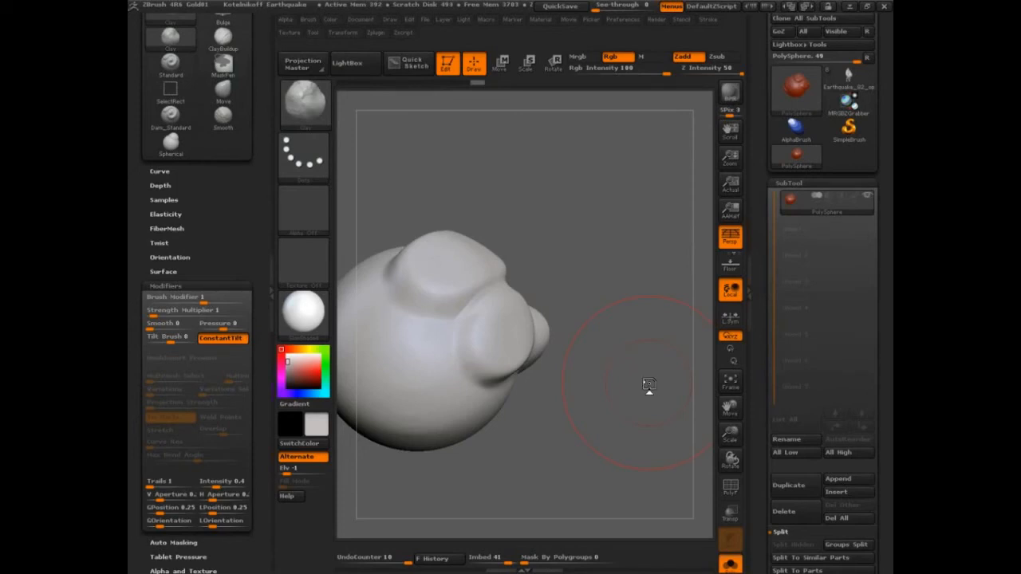
left_click(166, 286)
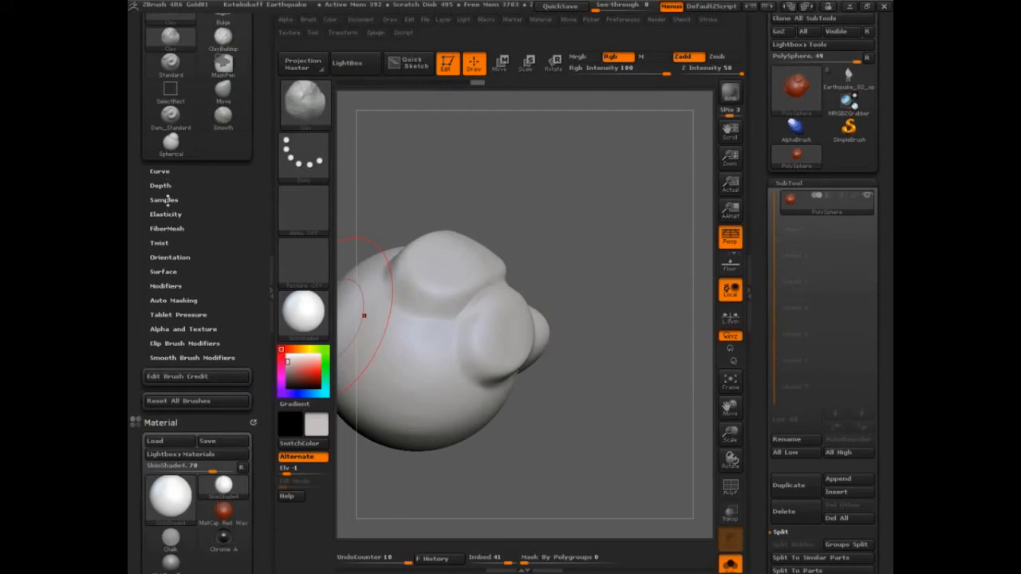
Open the Clay brush's Samples settings and undo the sculpted strokes on the sphere.
left_click(166, 199)
left_click_drag(618, 396, 639, 454)
key("ctrl")
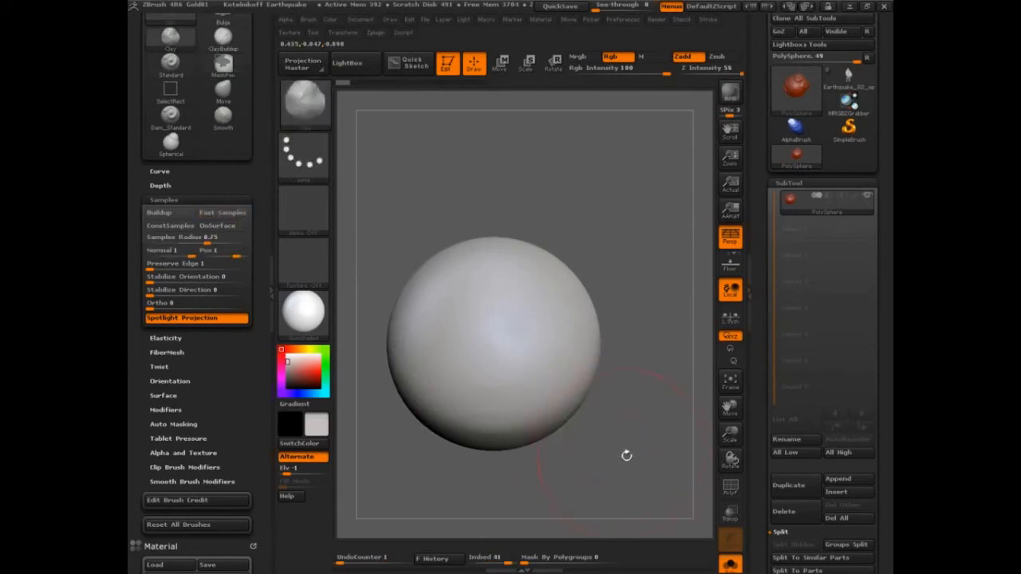
left_click_drag(626, 455, 463, 298)
left_click_drag(596, 216, 604, 196, "alt")
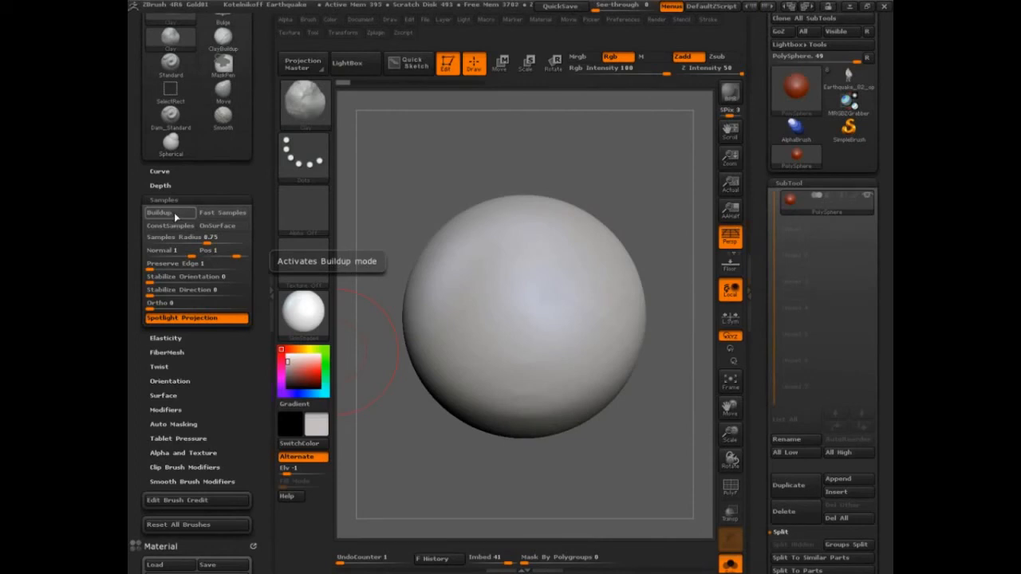
key("ctrl")
key("ctrl")
key("ctrl+shift")
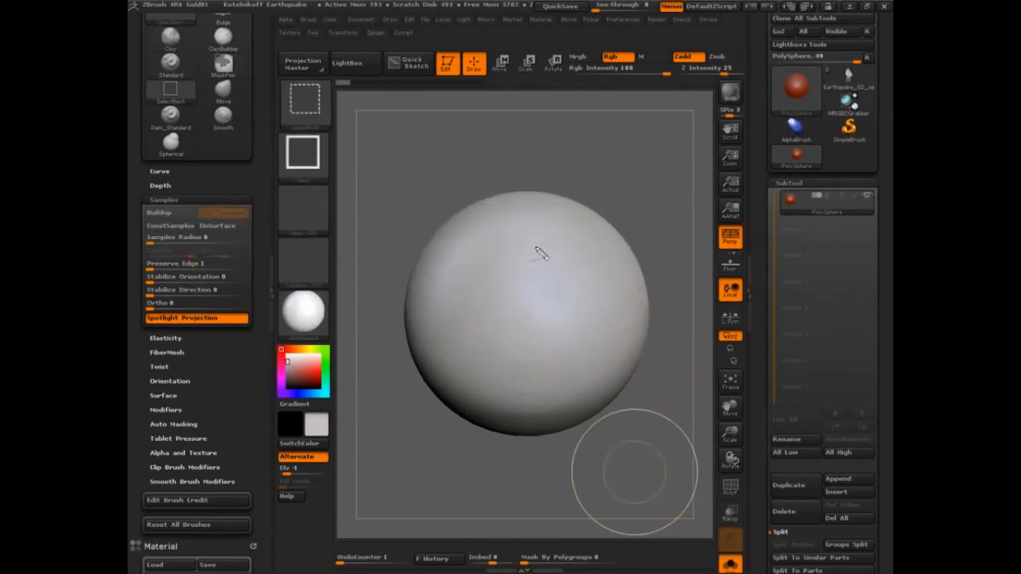
mouse_move(585, 240)
left_mouse_down()
mouse_move(439, 314)
mouse_move(542, 248)
mouse_move(581, 244)
left_mouse_up()
mouse_move(522, 240)
left_mouse_down()
mouse_move(510, 272)
mouse_move(534, 265)
left_mouse_up()
left_click_drag(485, 260, 503, 280)
left_click_drag(561, 248, 538, 258)
left_click_drag(529, 257, 510, 269)
mouse_move(498, 279)
left_mouse_down()
mouse_move(451, 322)
mouse_move(393, 240)
left_mouse_up()
left_click_drag(461, 289, 436, 224)
mouse_move(483, 256)
left_mouse_down()
mouse_move(445, 188)
mouse_move(465, 216)
left_mouse_up()
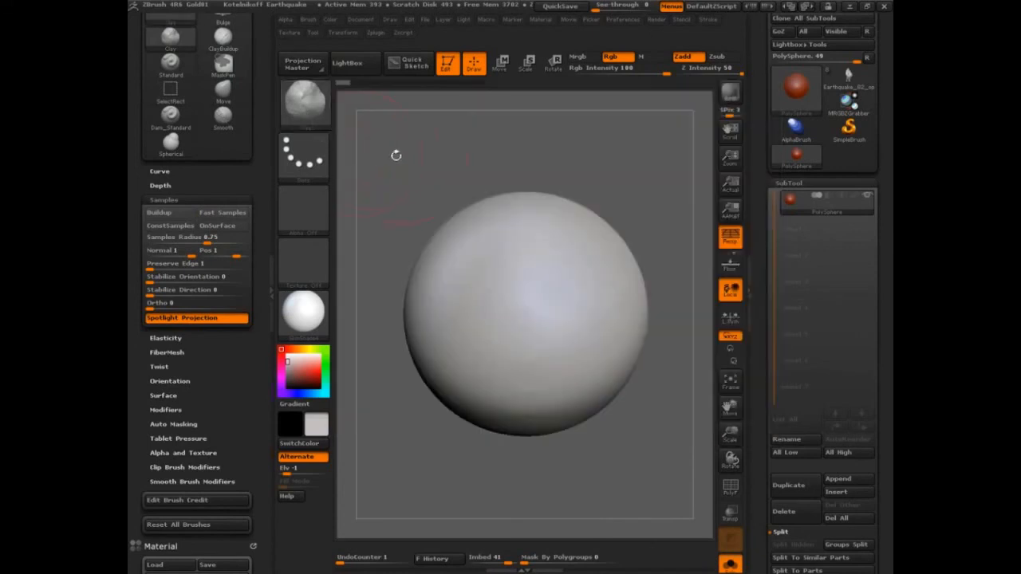
Choose the ClayTubes brush and sculpt a flat diagonal band across the sphere's upper part.
key("b")
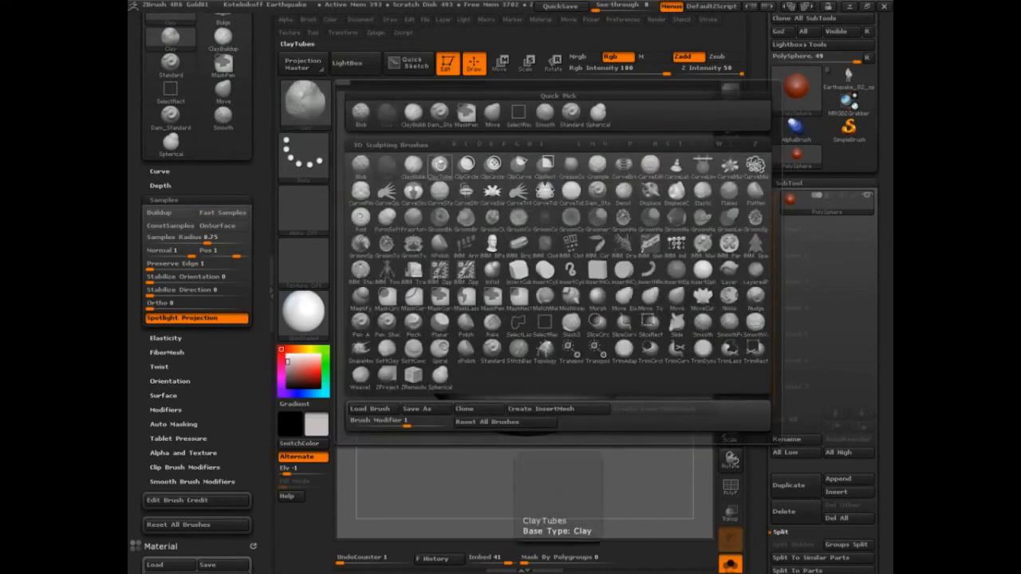
left_click(444, 169)
left_click_drag(537, 226, 431, 287)
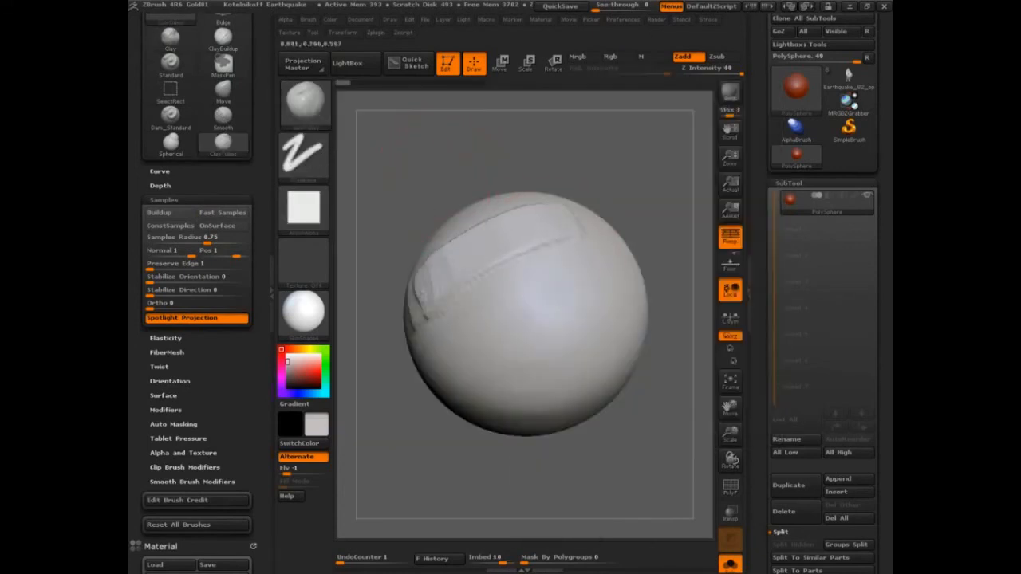
Switch to the ClayBuildup brush and sculpt a thicker diagonal band below the ClayTubes band.
left_click(319, 119)
left_click(412, 184)
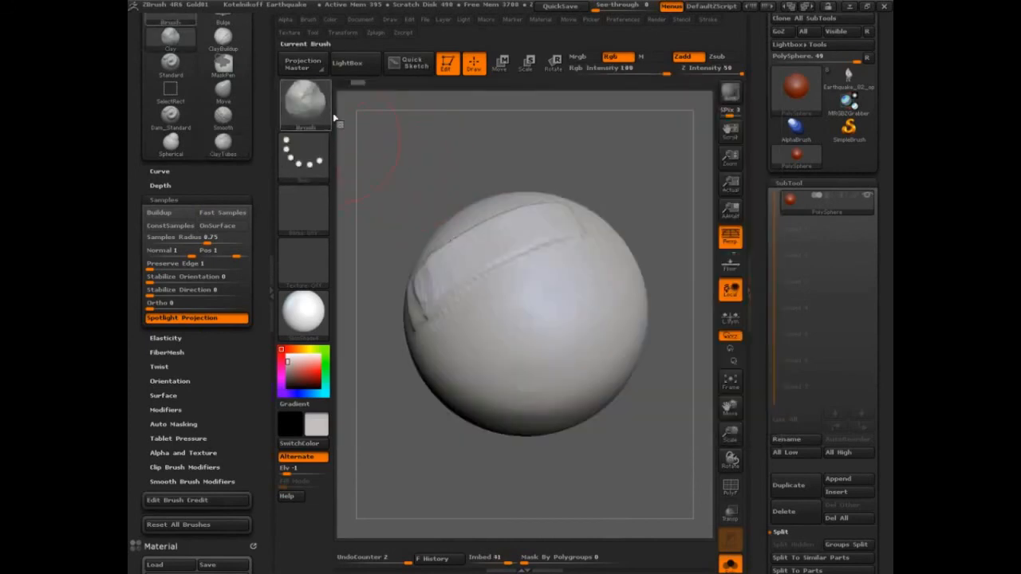
left_click(326, 117)
left_click(416, 165)
mouse_move(590, 297)
left_mouse_down()
mouse_move(509, 322)
mouse_move(551, 298)
mouse_move(584, 288)
mouse_move(501, 334)
mouse_move(586, 297)
mouse_move(493, 338)
left_mouse_up()
mouse_move(587, 466)
left_mouse_down()
mouse_move(674, 479)
mouse_move(677, 469)
left_mouse_up()
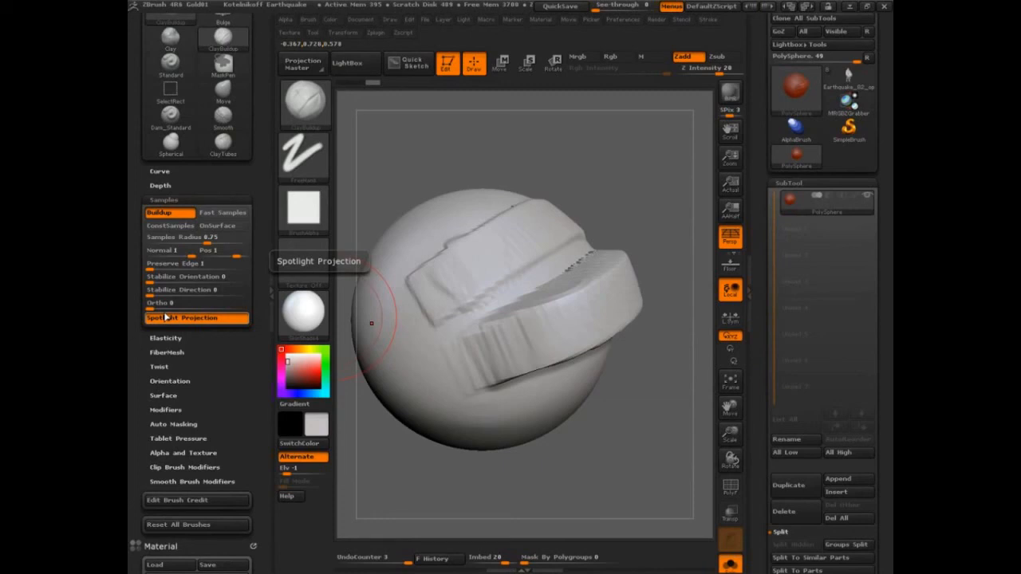
Undo the ClayBuildup and ClayTubes bands on the sphere.
key("ctrl+z")
key("ctrl+z")
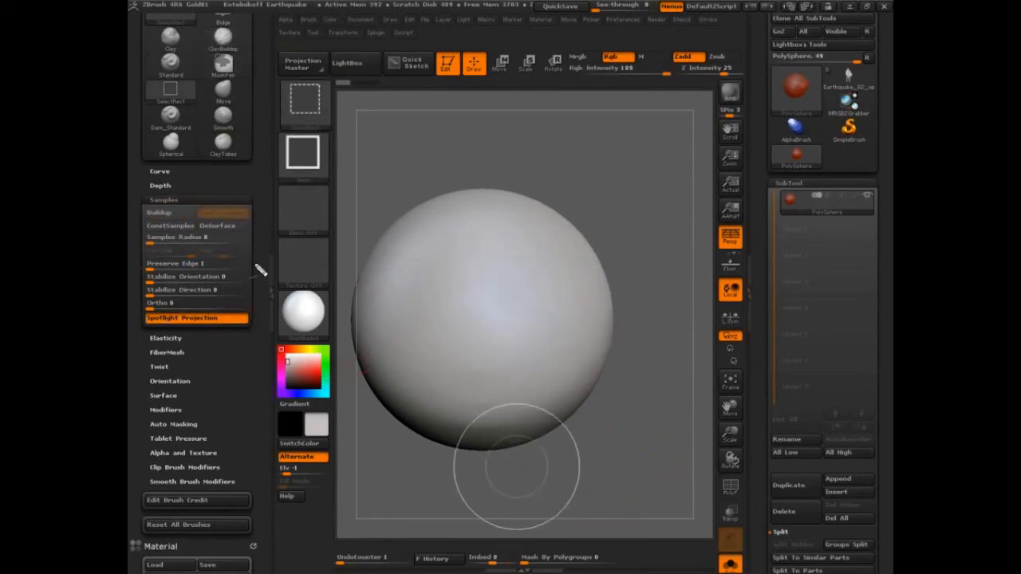
mouse_move(147, 188)
left_mouse_down()
mouse_move(146, 333)
mouse_move(269, 313)
mouse_move(206, 184)
mouse_move(147, 193)
left_mouse_up()
left_click_drag(239, 203, 262, 199)
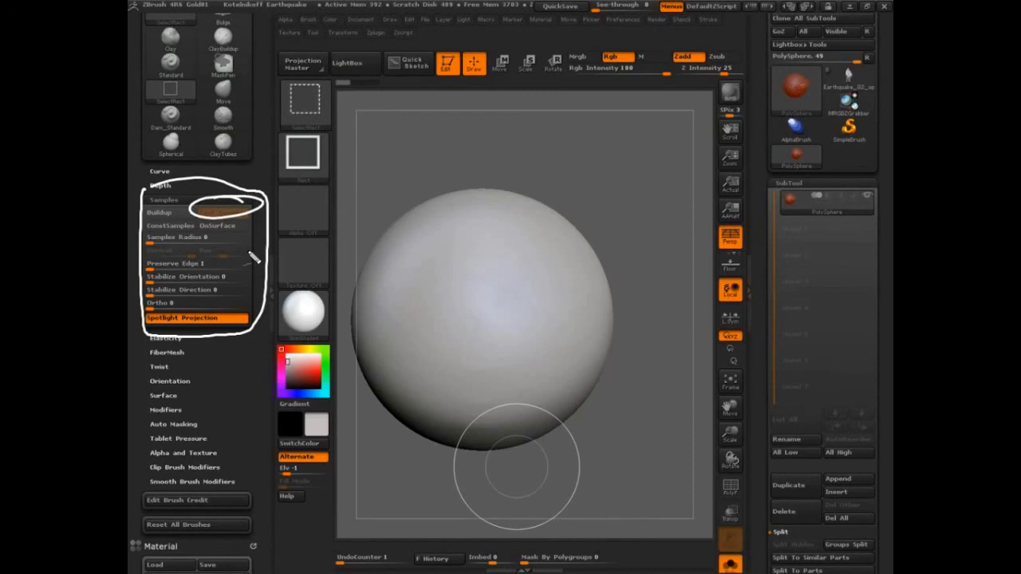
left_click_drag(319, 127, 678, 138)
mouse_move(355, 148)
left_mouse_down()
mouse_move(367, 160)
mouse_move(389, 149)
mouse_move(377, 169)
left_mouse_up()
mouse_move(443, 181)
left_mouse_down()
mouse_move(459, 147)
mouse_move(487, 129)
mouse_move(434, 171)
left_mouse_up()
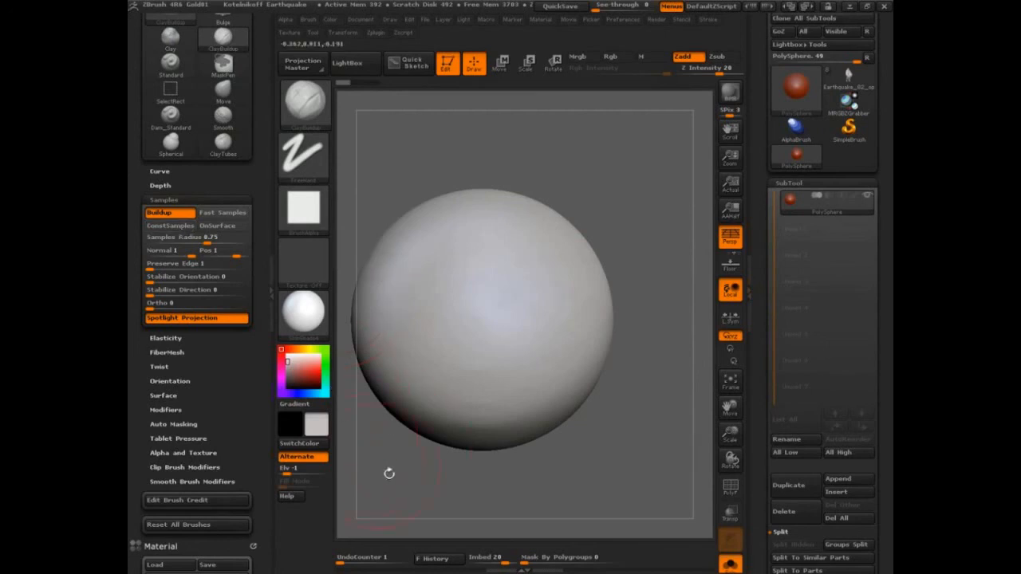
key("ctrl+shift")
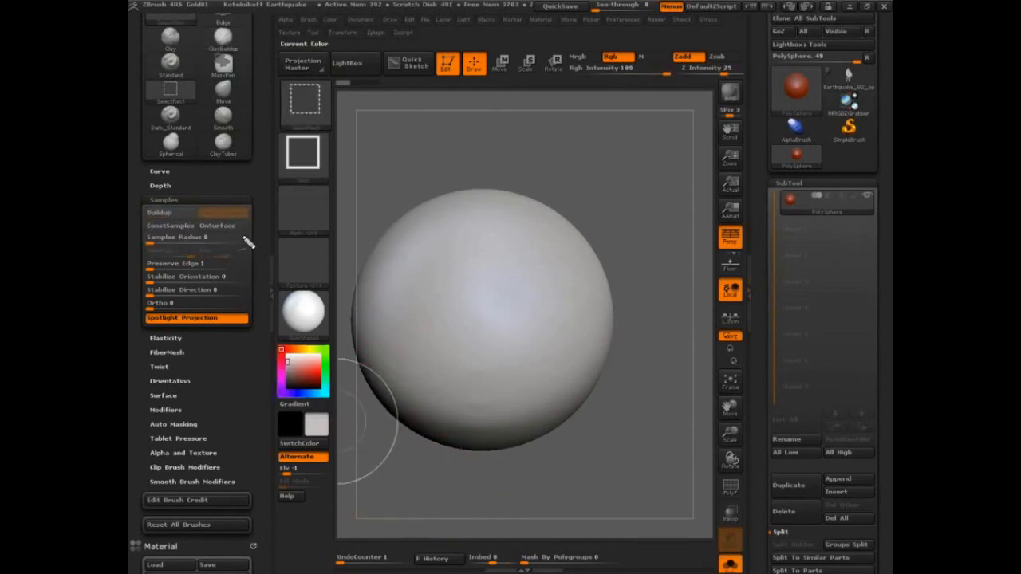